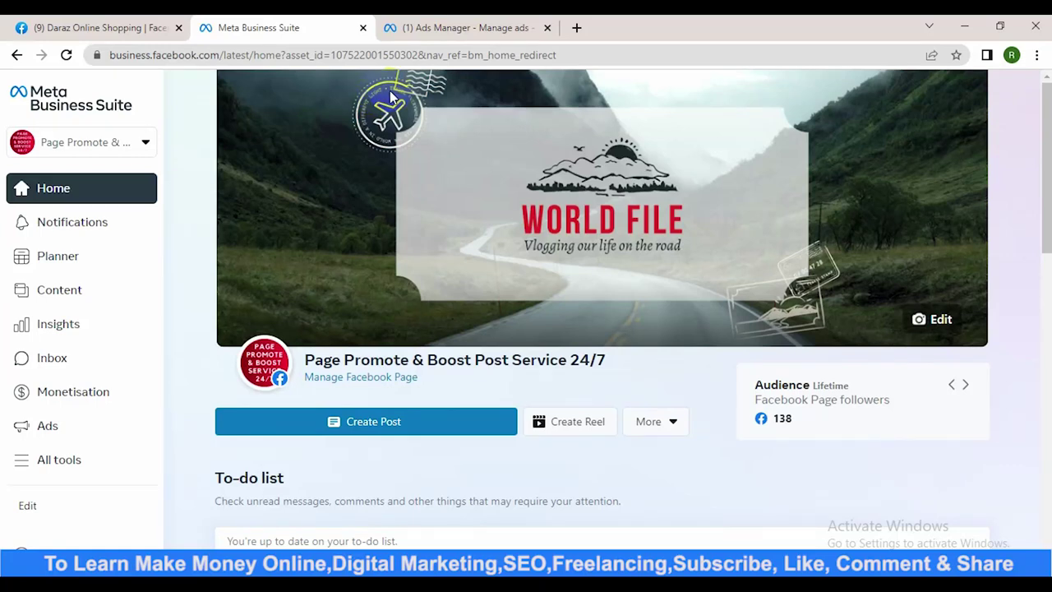
# - Open the Facebook home feed and return to Meta Business Suite
pyautogui.click(33, 28)
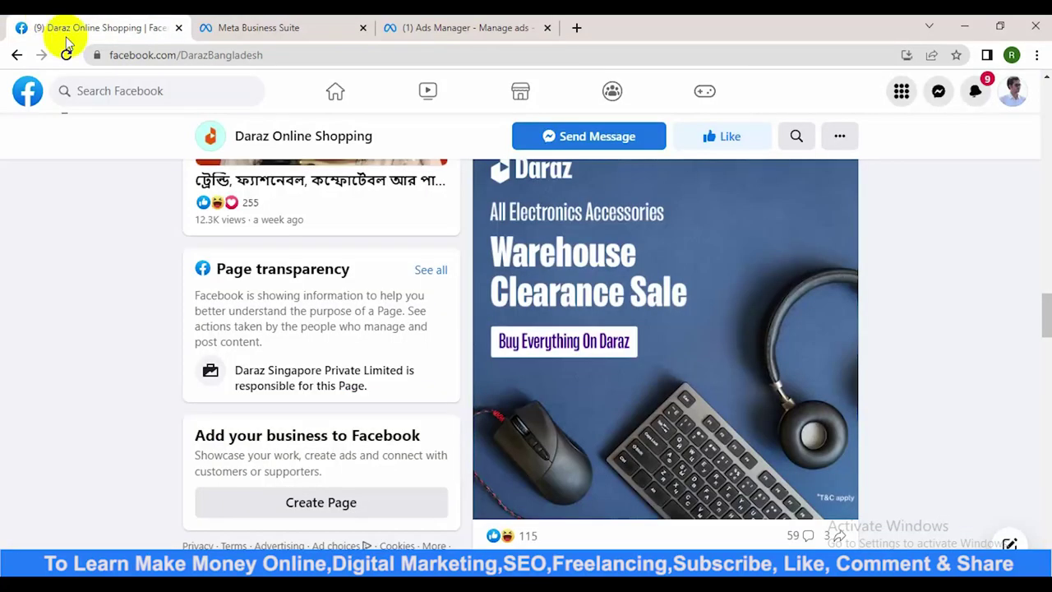
pyautogui.click(341, 94)
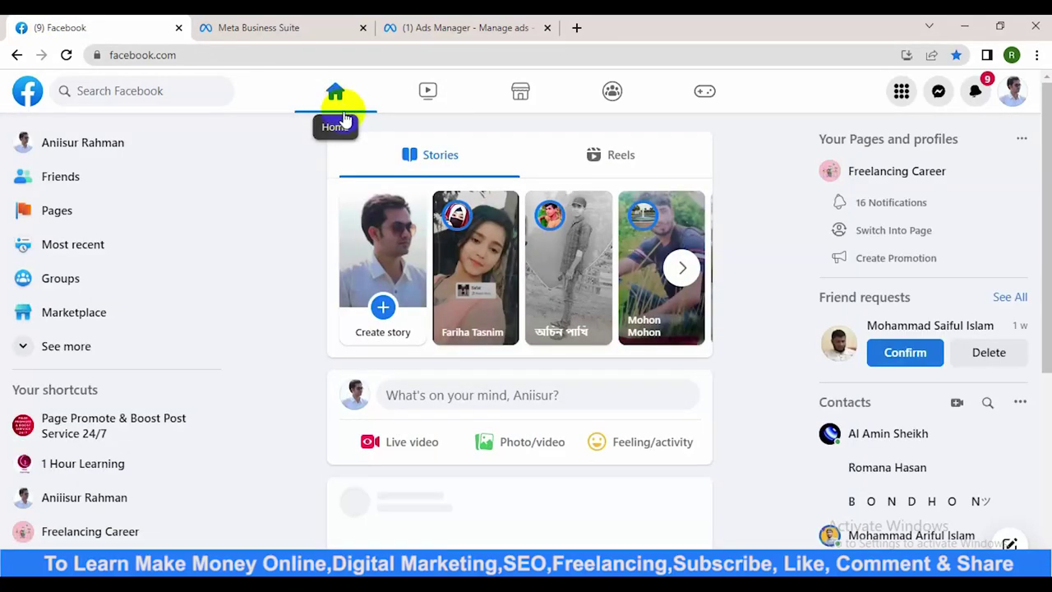
pyautogui.click(301, 24)
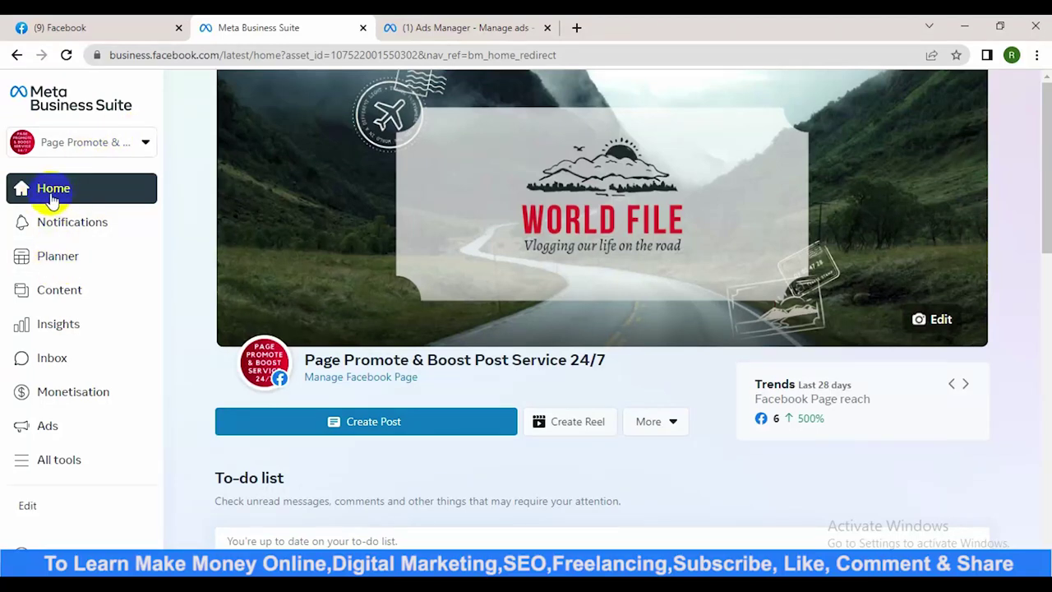
# - Look over the page's home overview and marketing content, and check its notifications
pyautogui.scroll(-6, 703, 392)
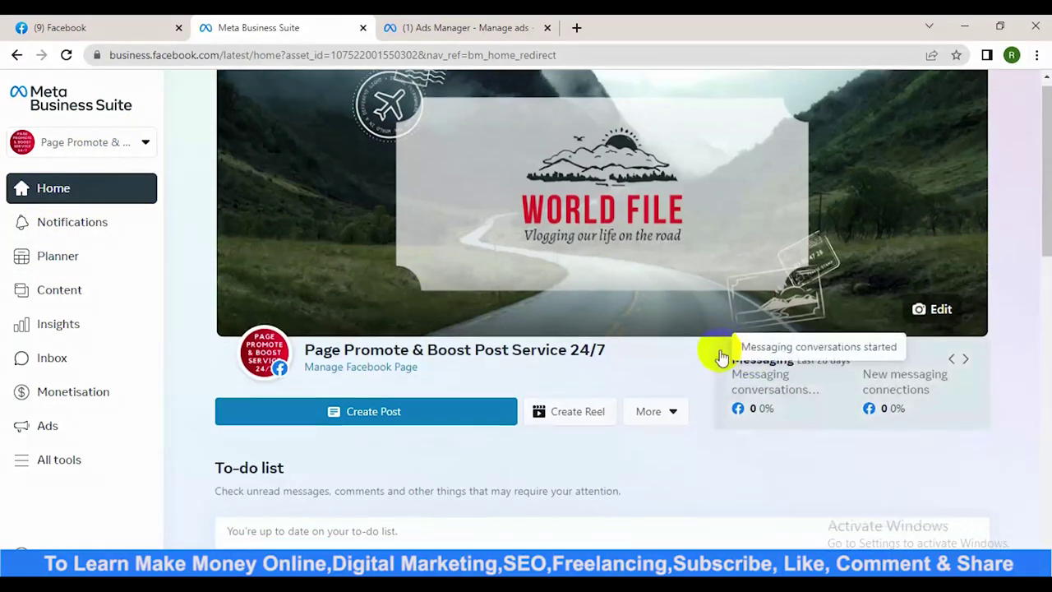
pyautogui.scroll(4, 521, 336)
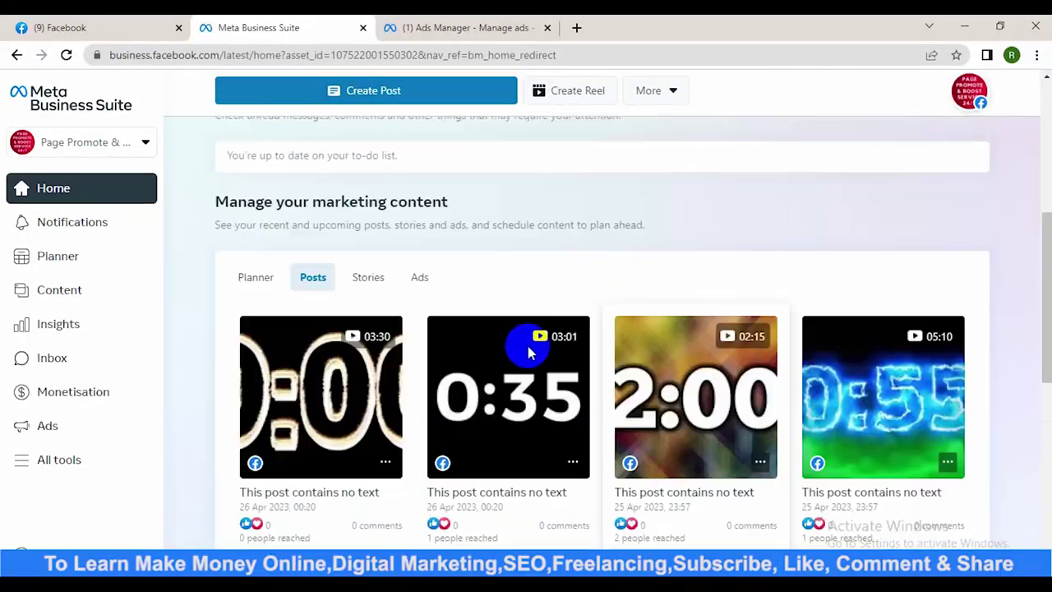
pyautogui.click(86, 225)
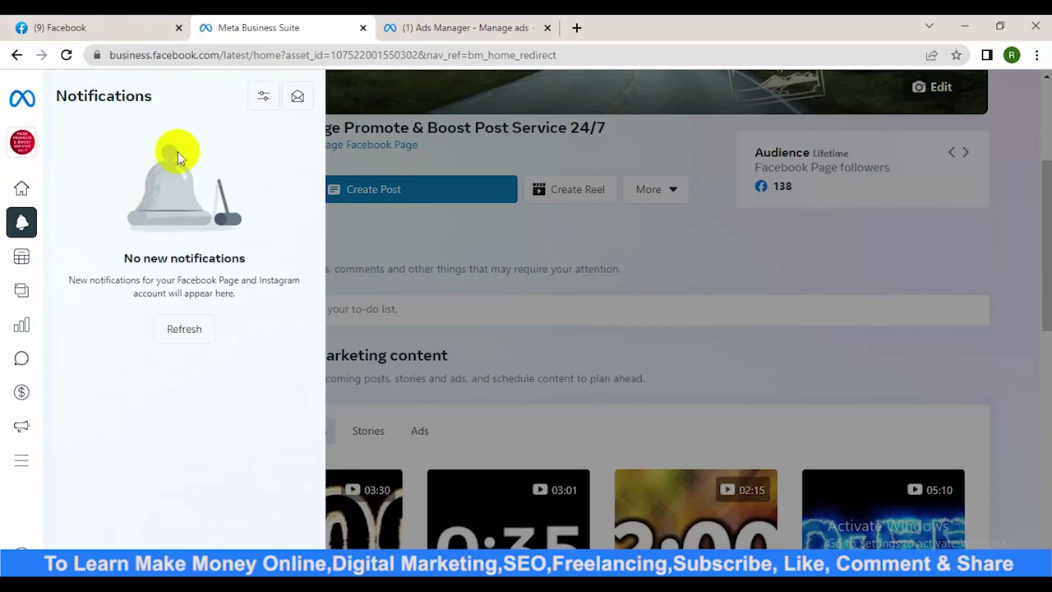
pyautogui.click(375, 235)
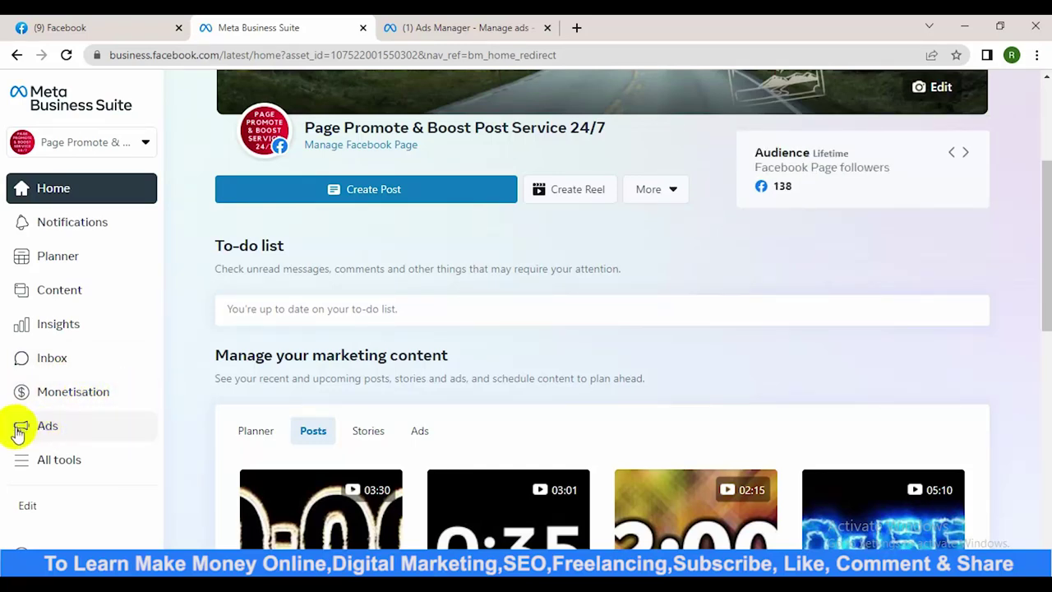
# - Examine the full list of Business Suite tools for engaging, managing, advertising, reporting and selling, and close it
pyautogui.click(51, 462)
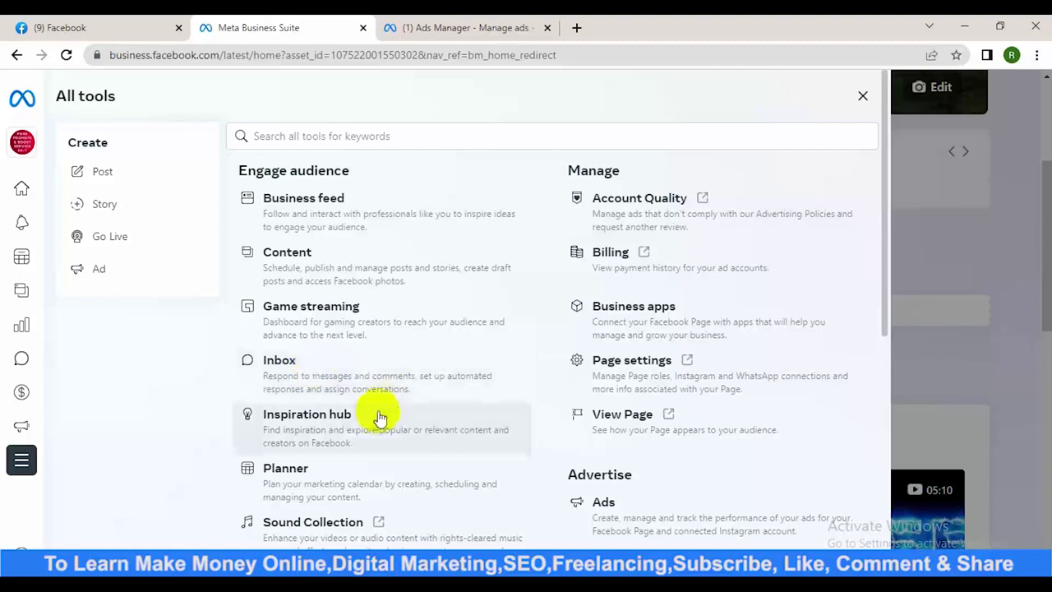
pyautogui.scroll(-1, 337, 401)
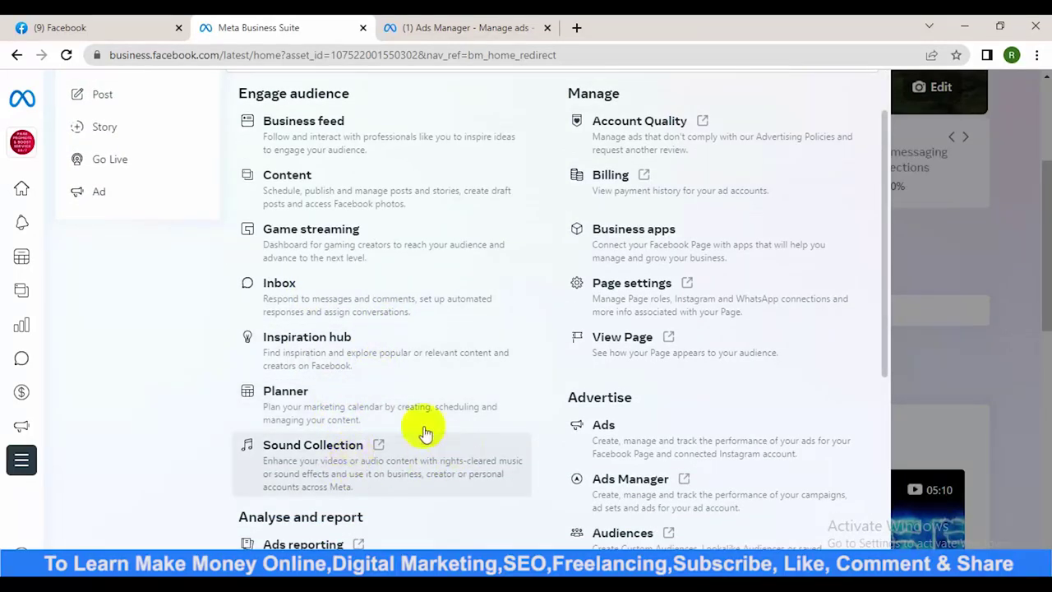
pyautogui.scroll(-1, 436, 357)
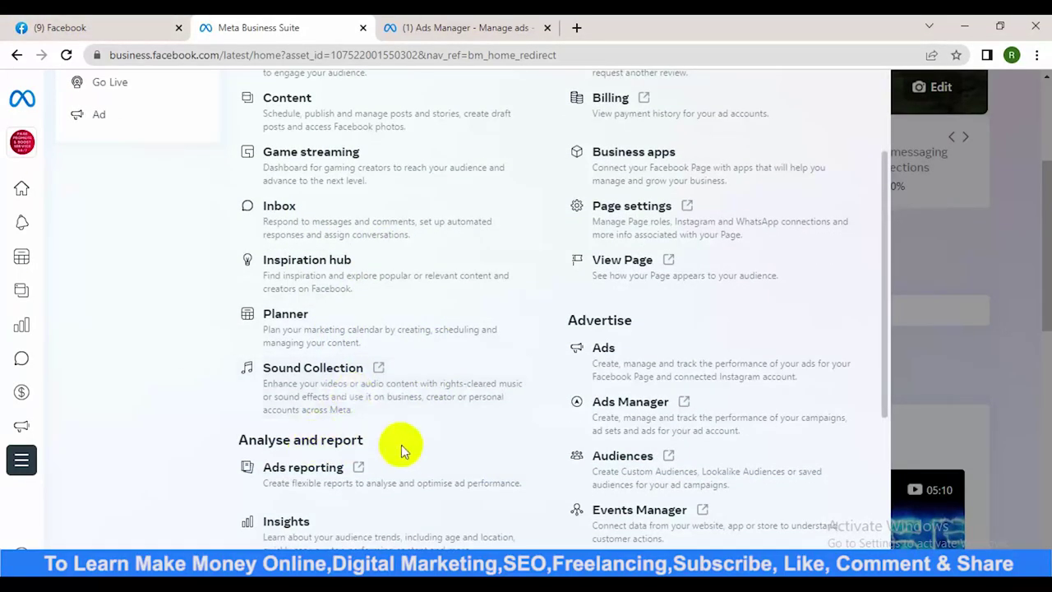
pyautogui.scroll(-2, 353, 428)
pyautogui.scroll(-1, 505, 362)
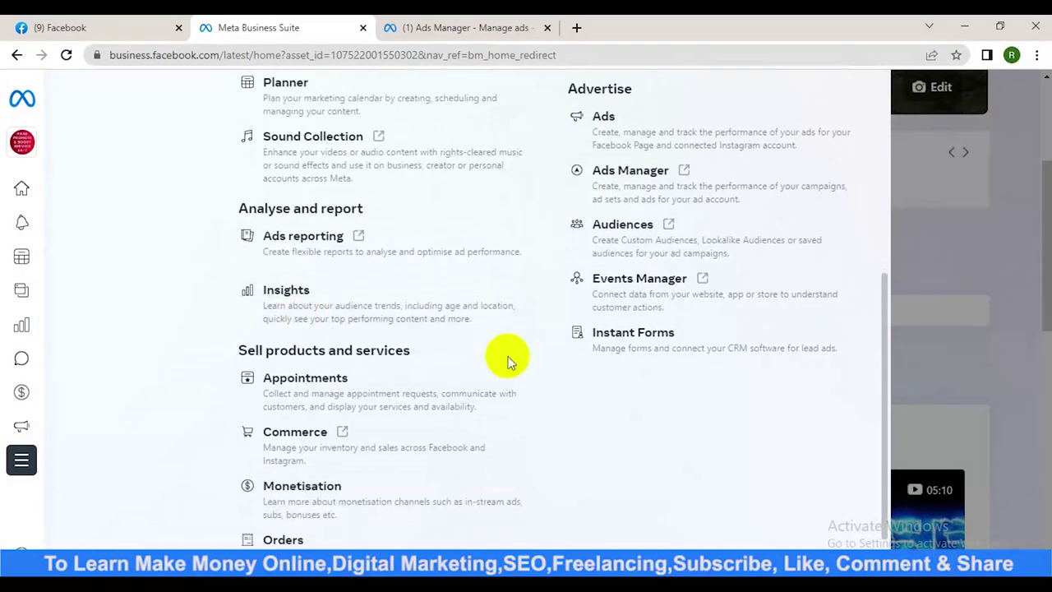
pyautogui.scroll(-1, 400, 370)
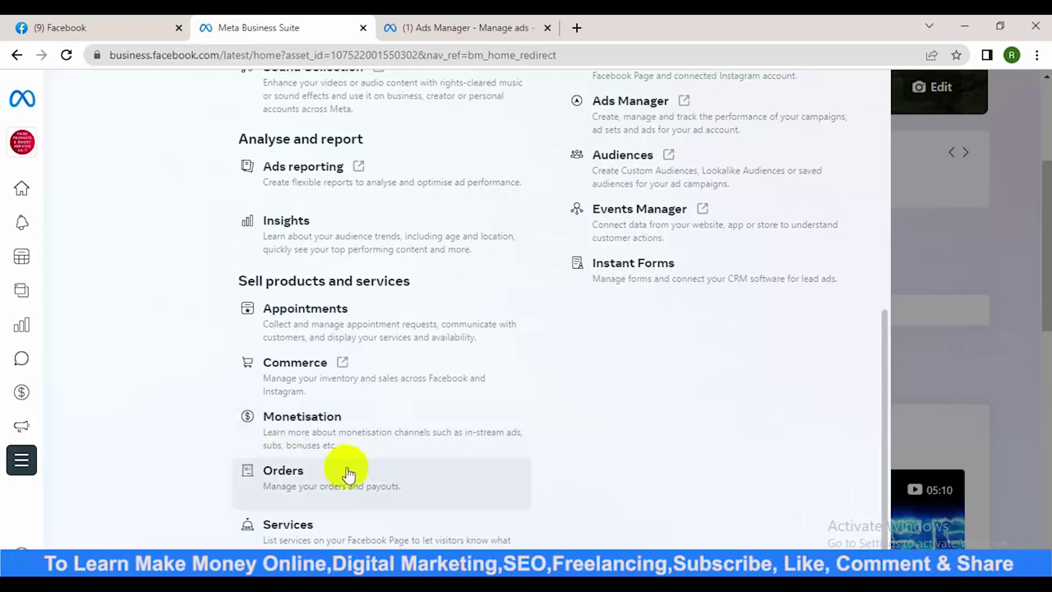
pyautogui.scroll(6, 675, 360)
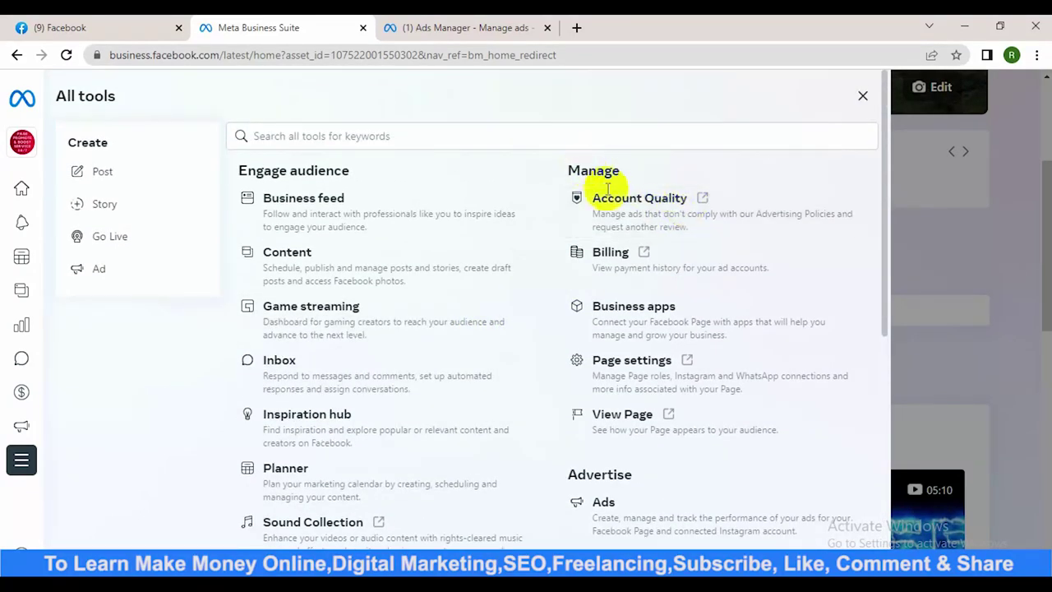
pyautogui.scroll(-3, 683, 462)
pyautogui.scroll(-3, 664, 457)
pyautogui.scroll(6, 781, 134)
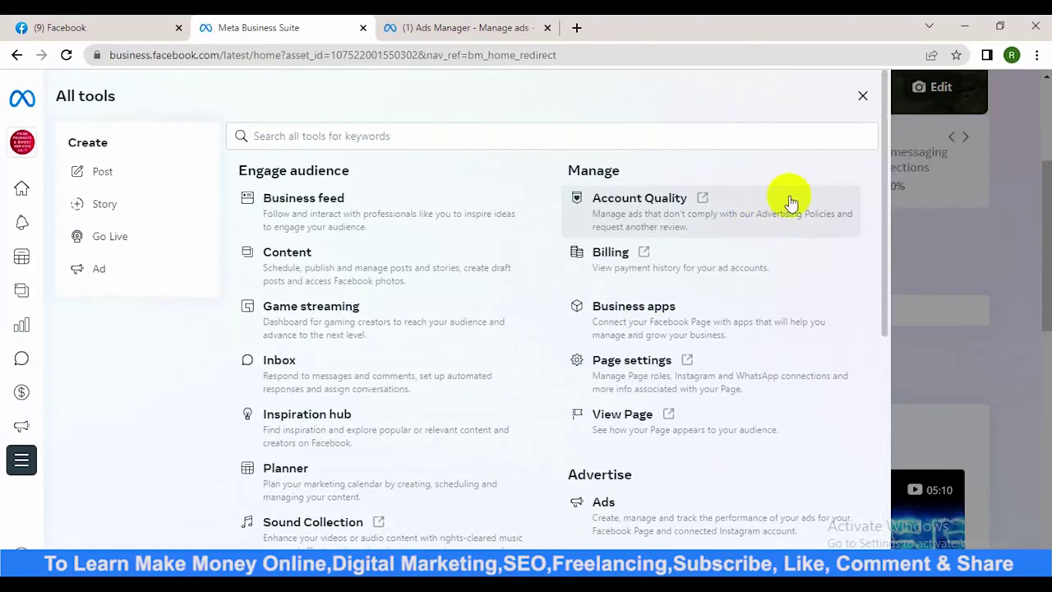
pyautogui.click(862, 96)
# - Examine the new post composer's media, text, scheduling and privacy options, and return to the home overview without publishing
pyautogui.scroll(2, 518, 214)
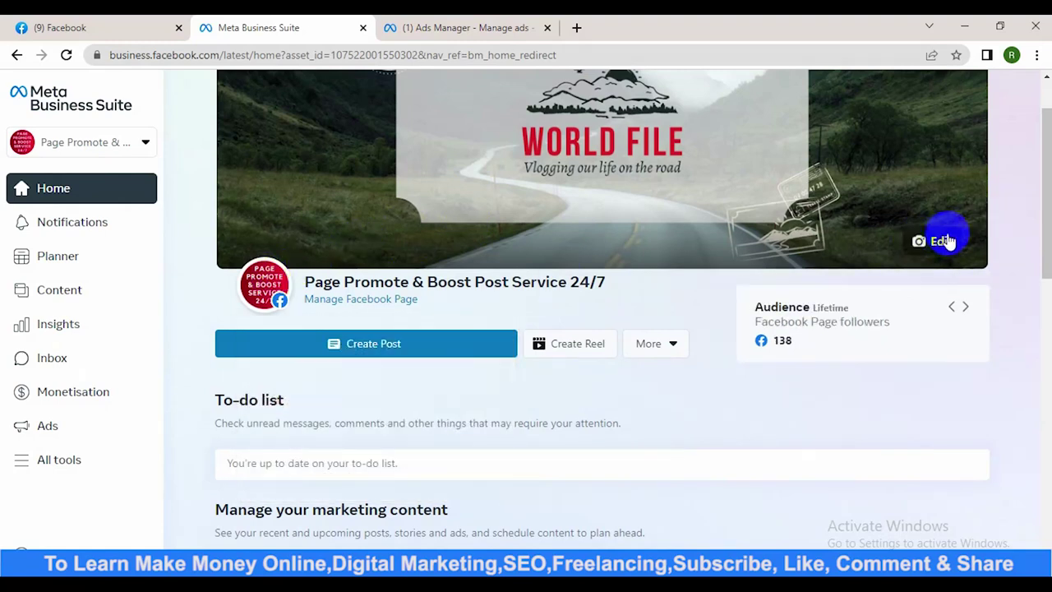
pyautogui.click(442, 351)
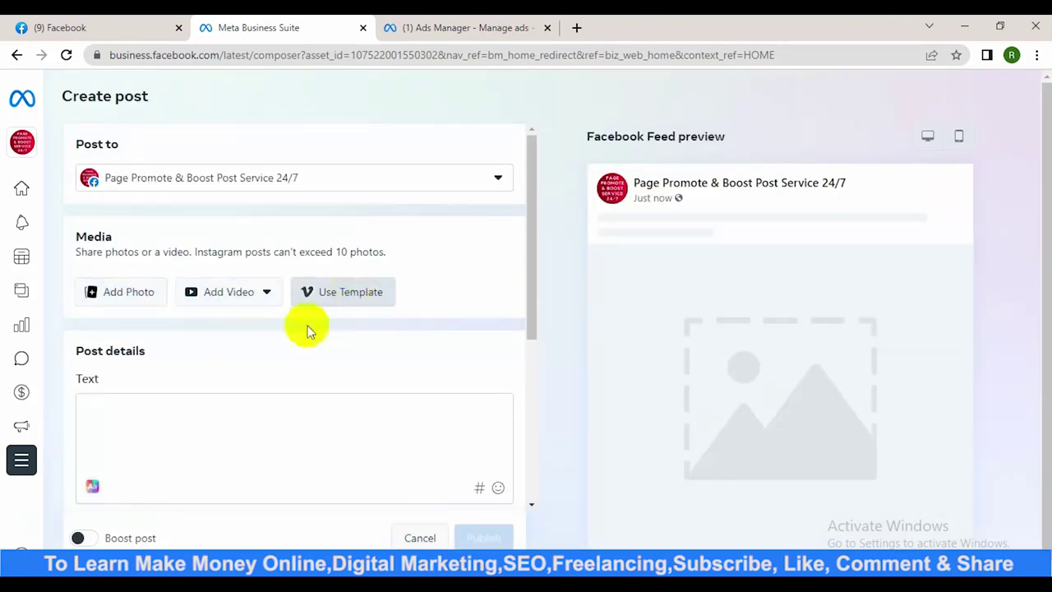
pyautogui.scroll(-2, 253, 442)
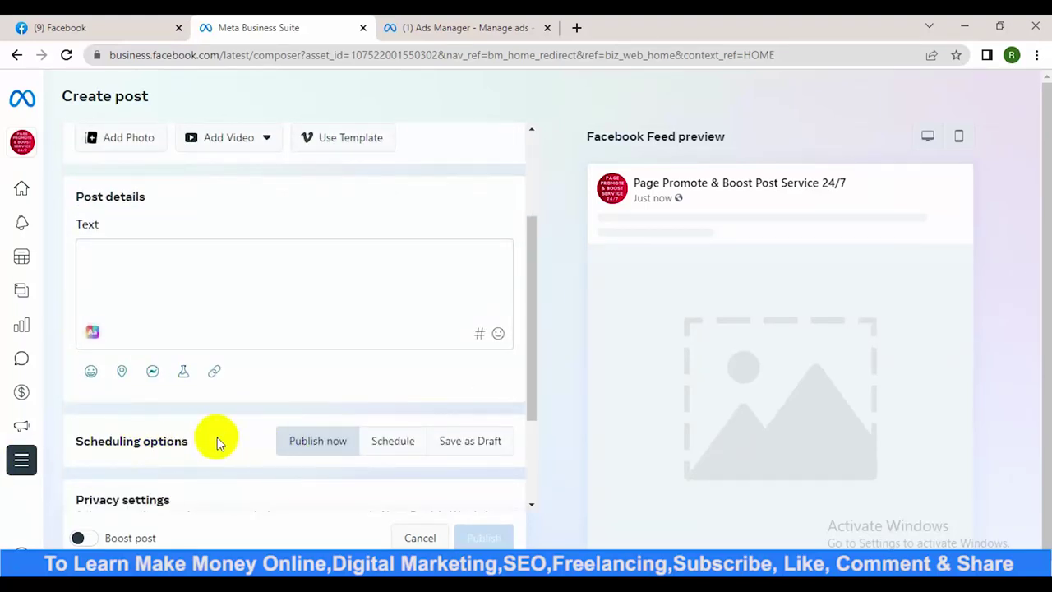
pyautogui.scroll(-2, 414, 439)
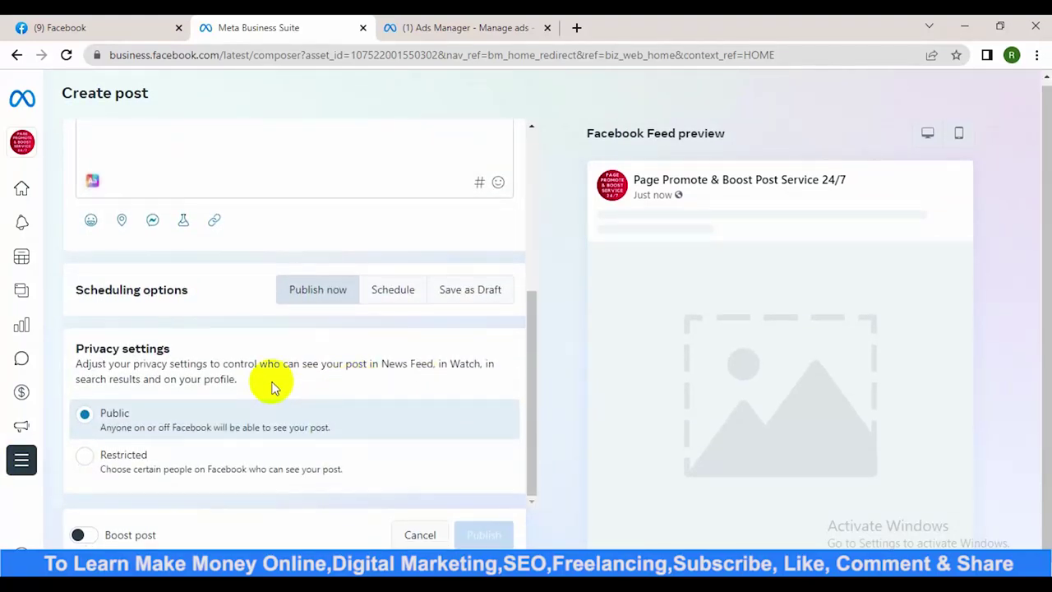
pyautogui.scroll(4, 271, 379)
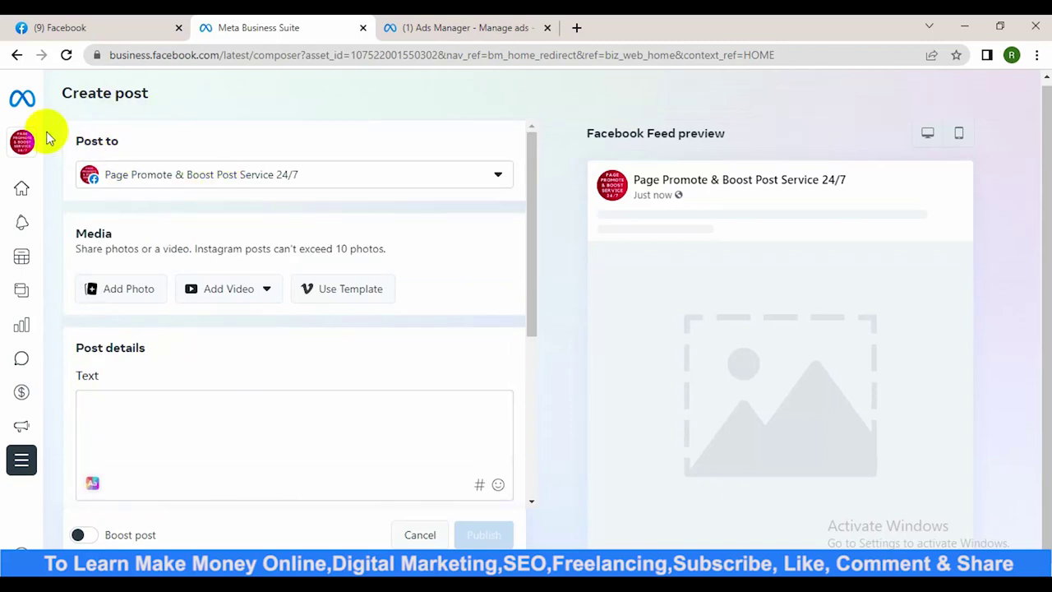
pyautogui.click(21, 191)
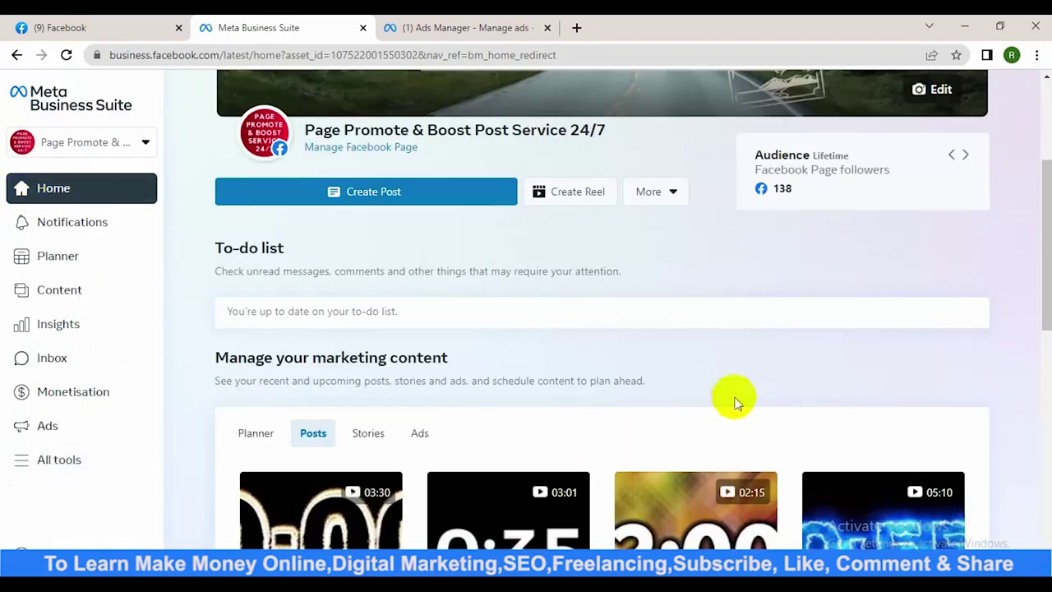
# - Open the page's content library and look through its published posts and reels
pyautogui.scroll(3, 631, 385)
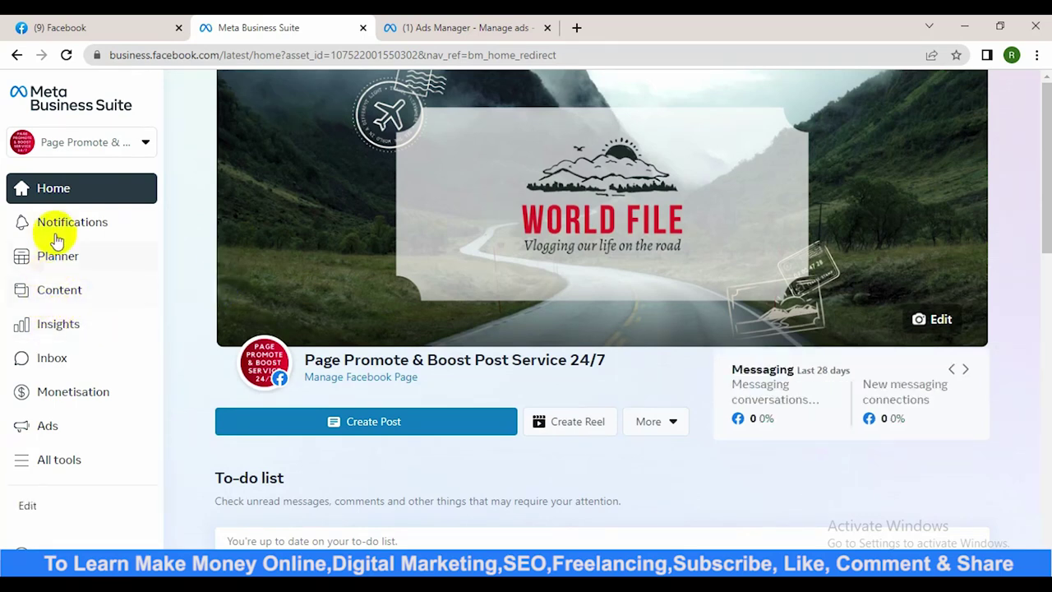
pyautogui.click(55, 291)
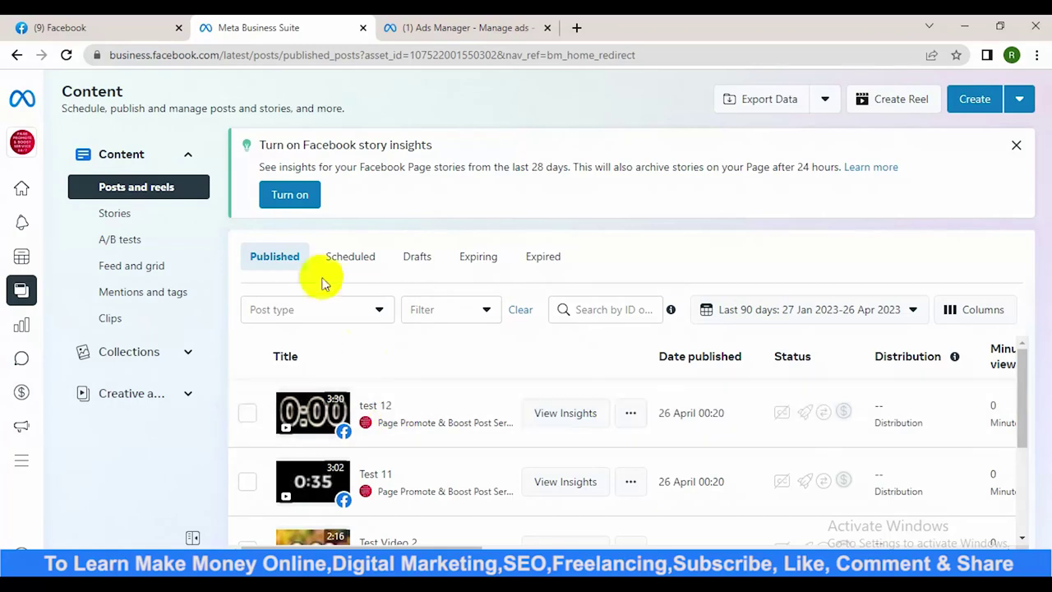
pyautogui.scroll(-5, 546, 460)
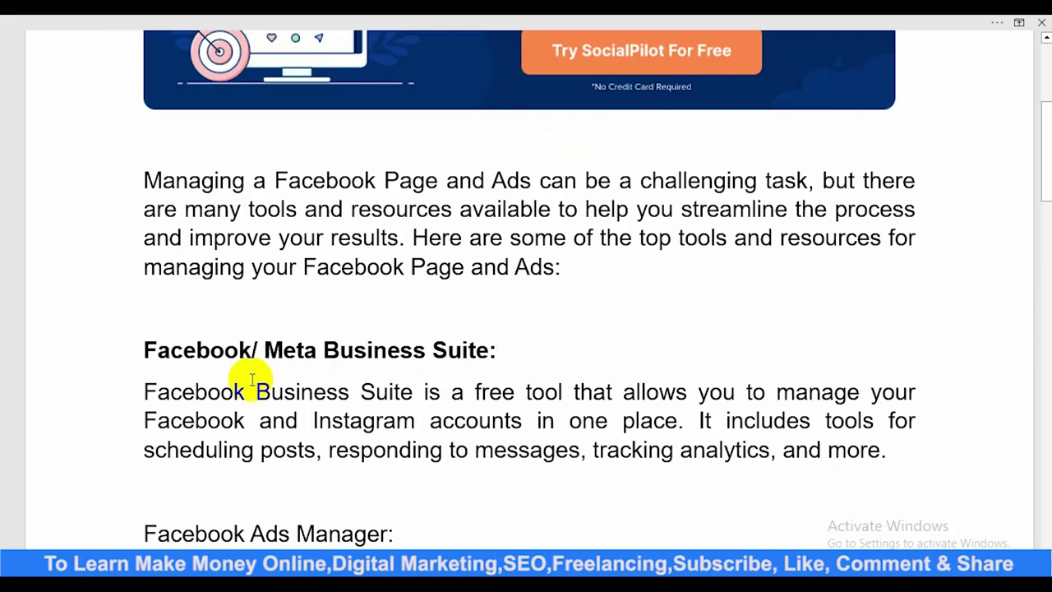
# - Remove "Facebook/" from the heading above the Business Suite paragraph in the text document
pyautogui.moveTo(265, 352); pyautogui.dragTo(134, 352)
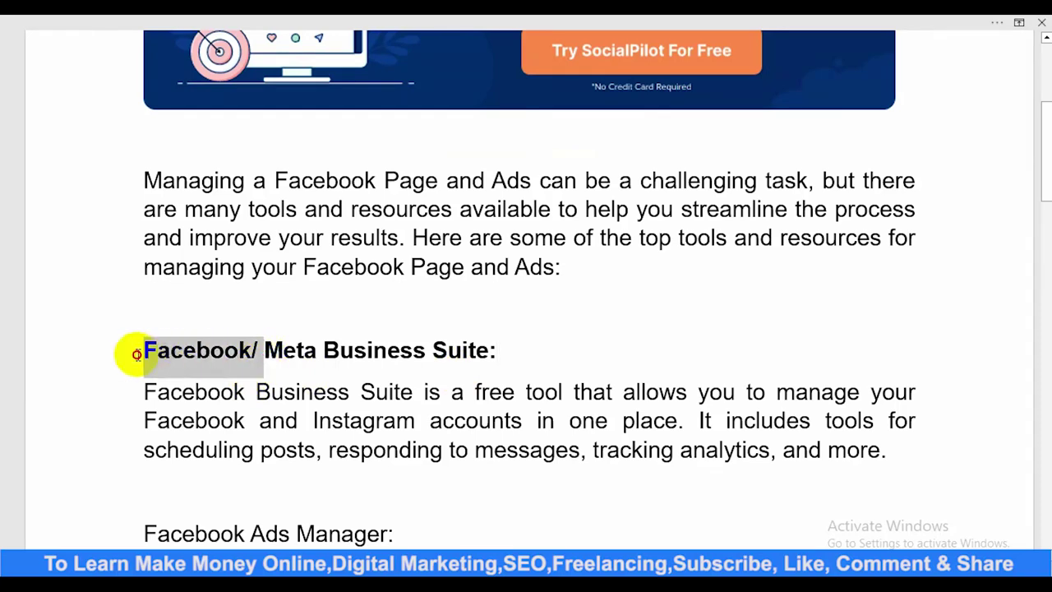
pyautogui.press('BackSpace')
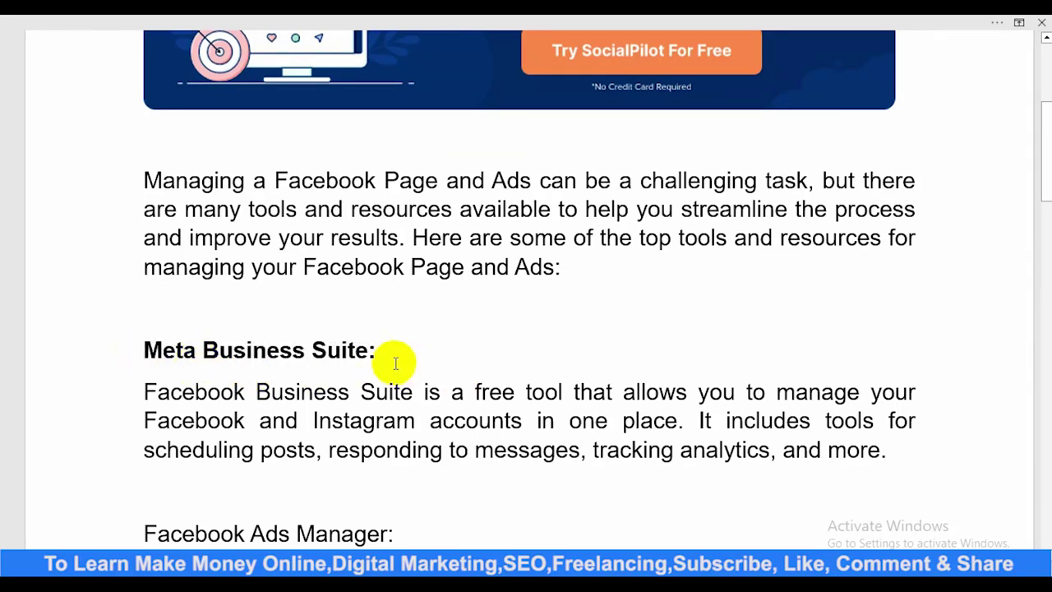
pyautogui.click(374, 352)
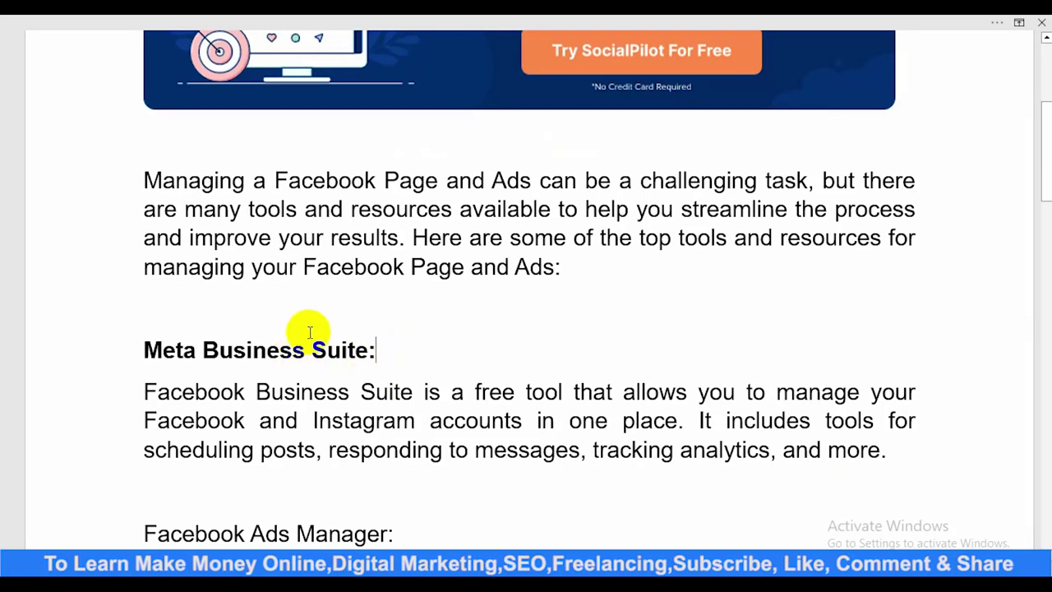
# - Make the heading "Facebook Ads Manager:" bold in the document
pyautogui.scroll(-2, 403, 395)
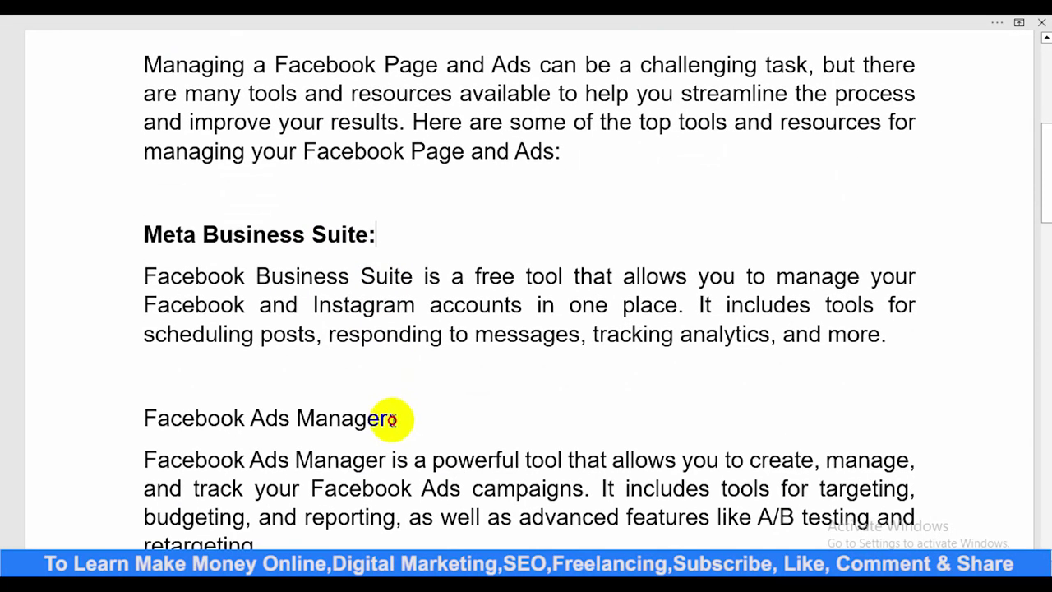
pyautogui.moveTo(394, 419); pyautogui.dragTo(195, 409)
pyautogui.hotkey('ctrl', 'b')
pyautogui.scroll(-2, 411, 400)
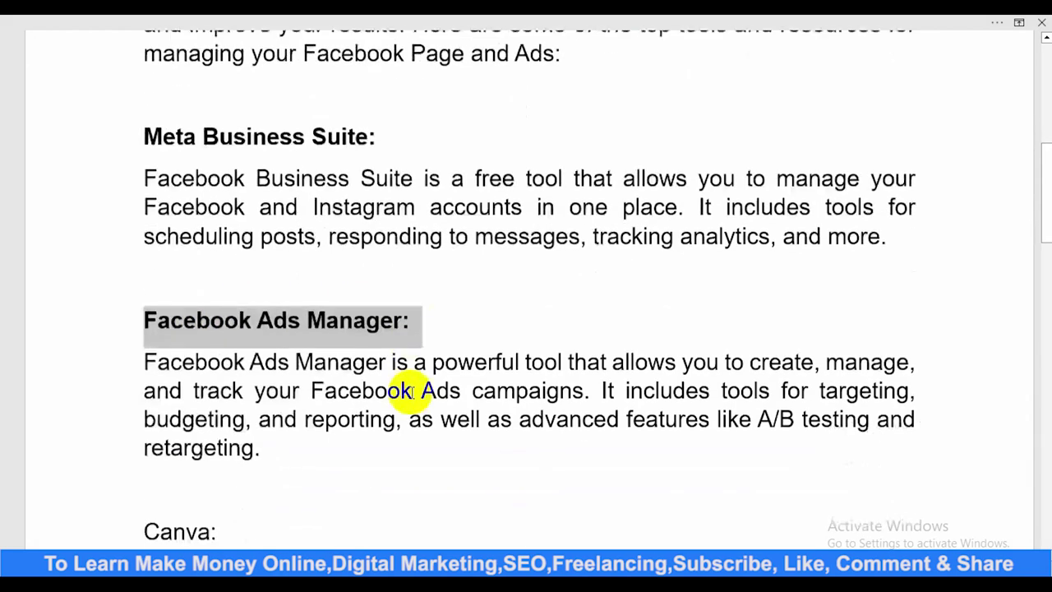
pyautogui.click(280, 449)
pyautogui.scroll(1, 247, 485)
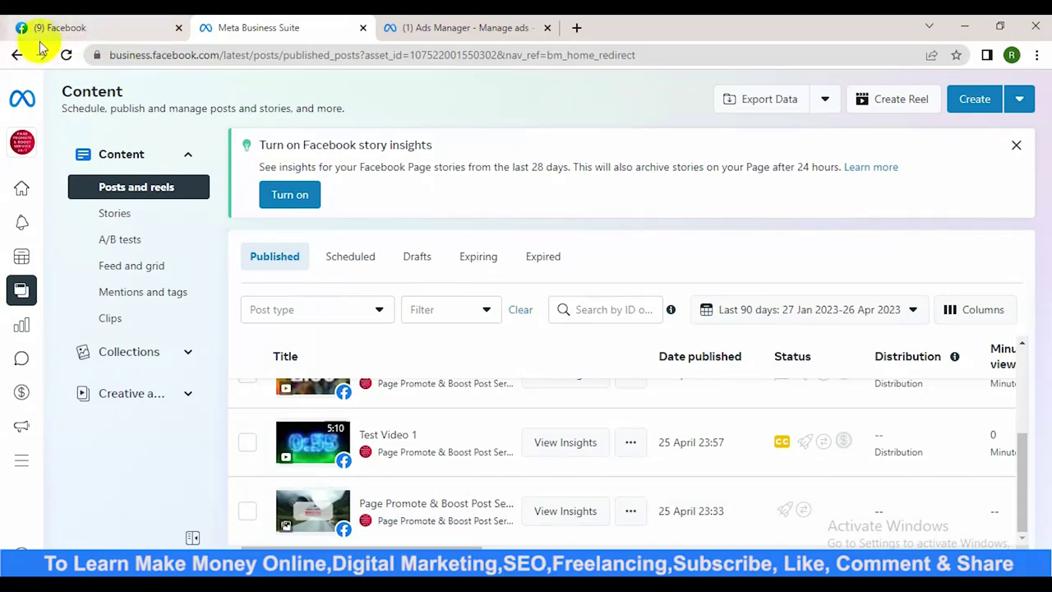
# - Switch to Ads Manager and dismiss the payment method notice over the campaign list
pyautogui.click(493, 27)
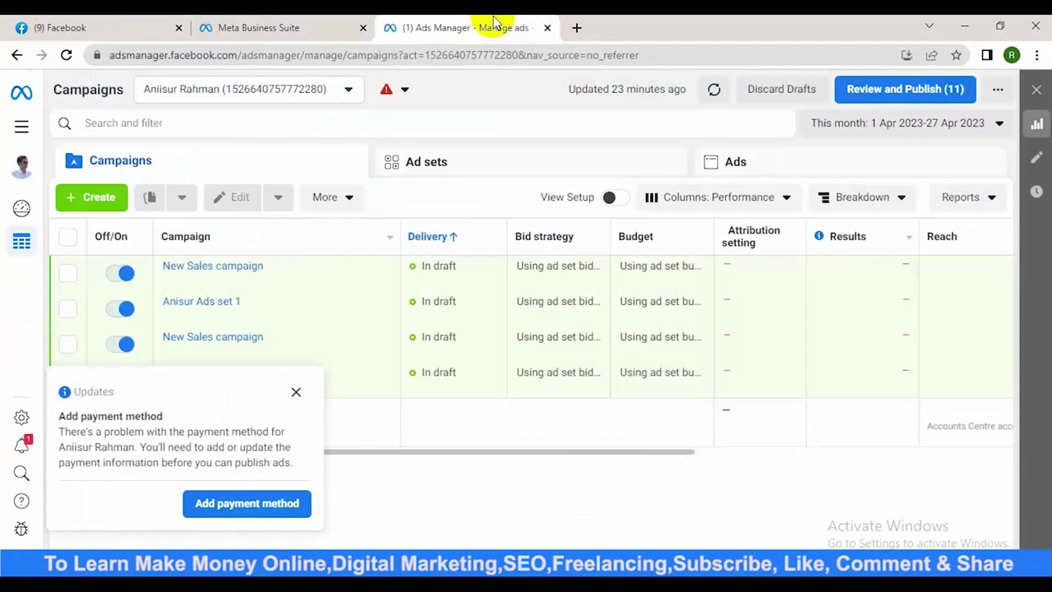
pyautogui.click(296, 391)
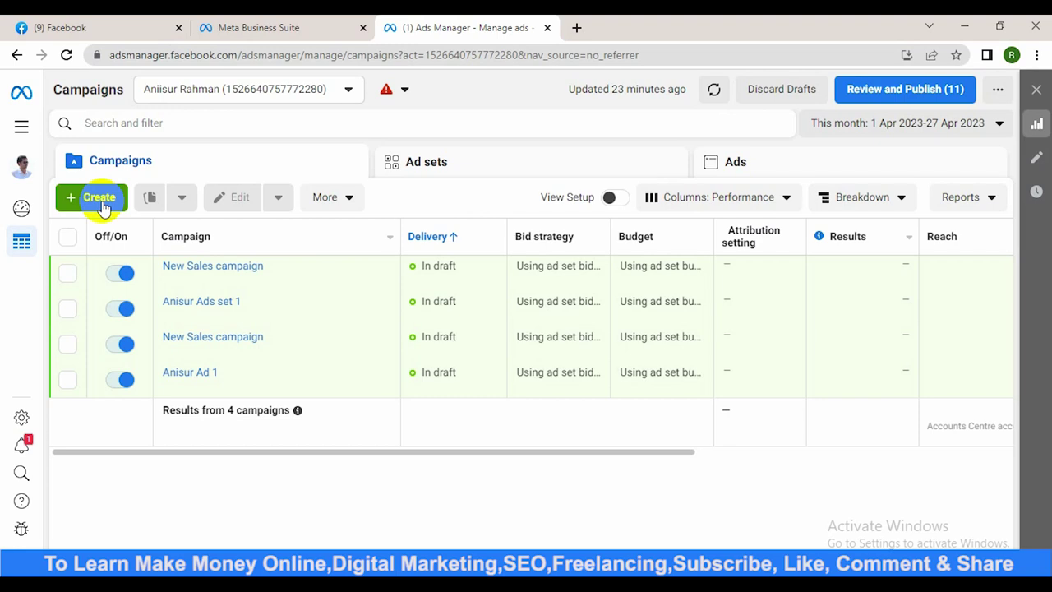
# - Look through the full list of Ads Manager tools, from the shortcuts to the reporting and customer engagement sections, and close it
pyautogui.click(22, 129)
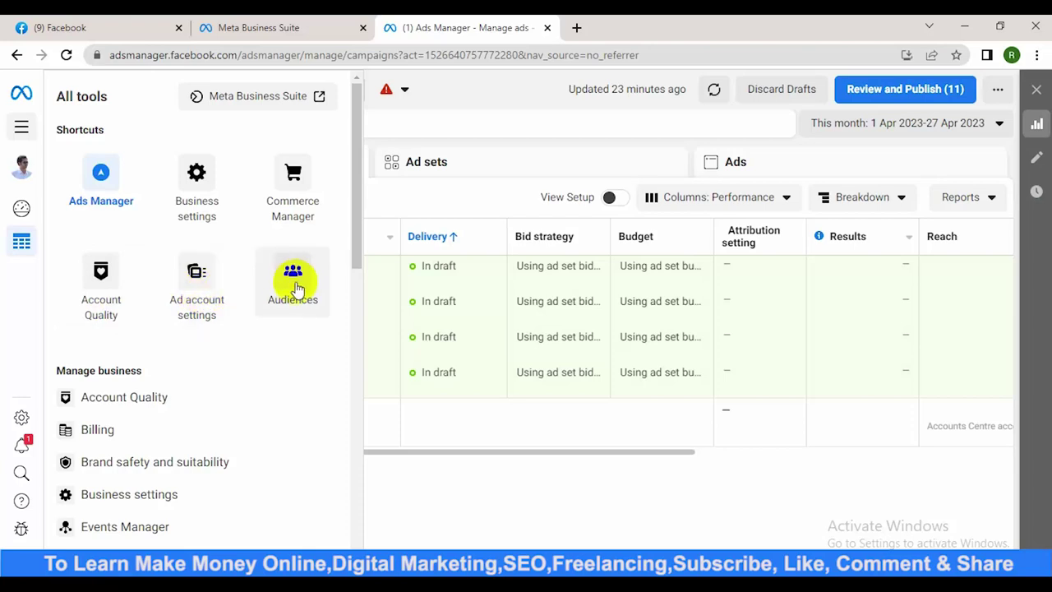
pyautogui.scroll(-2, 197, 321)
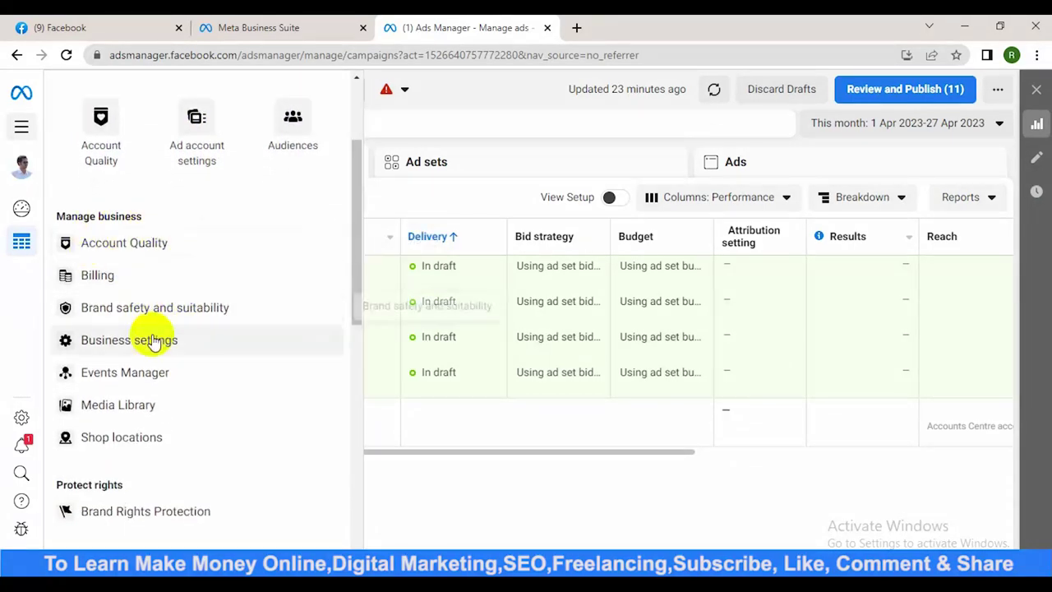
pyautogui.scroll(-2, 155, 343)
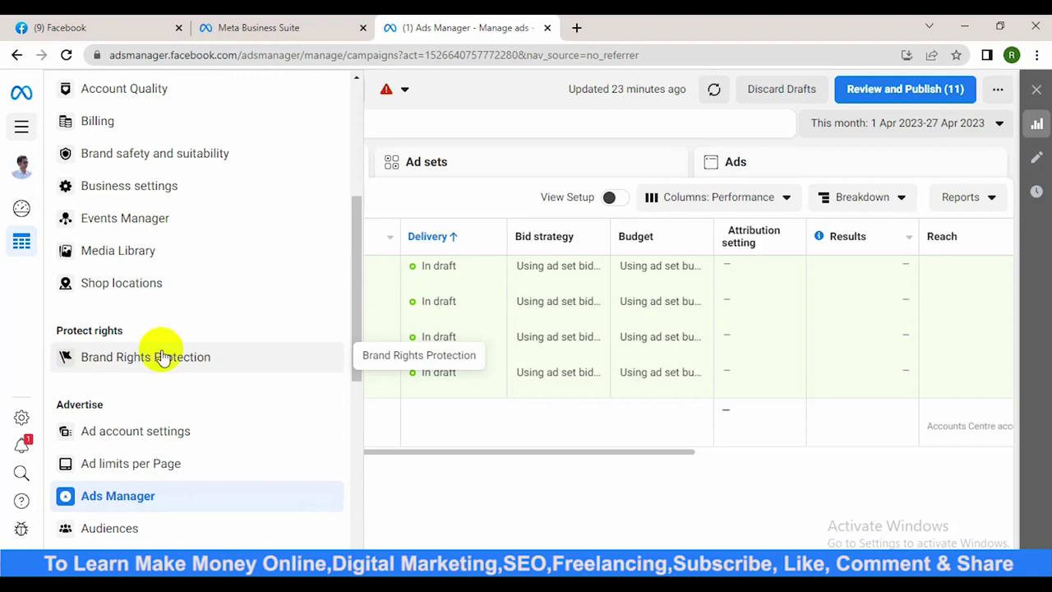
pyautogui.scroll(-1, 160, 358)
pyautogui.scroll(-3, 177, 357)
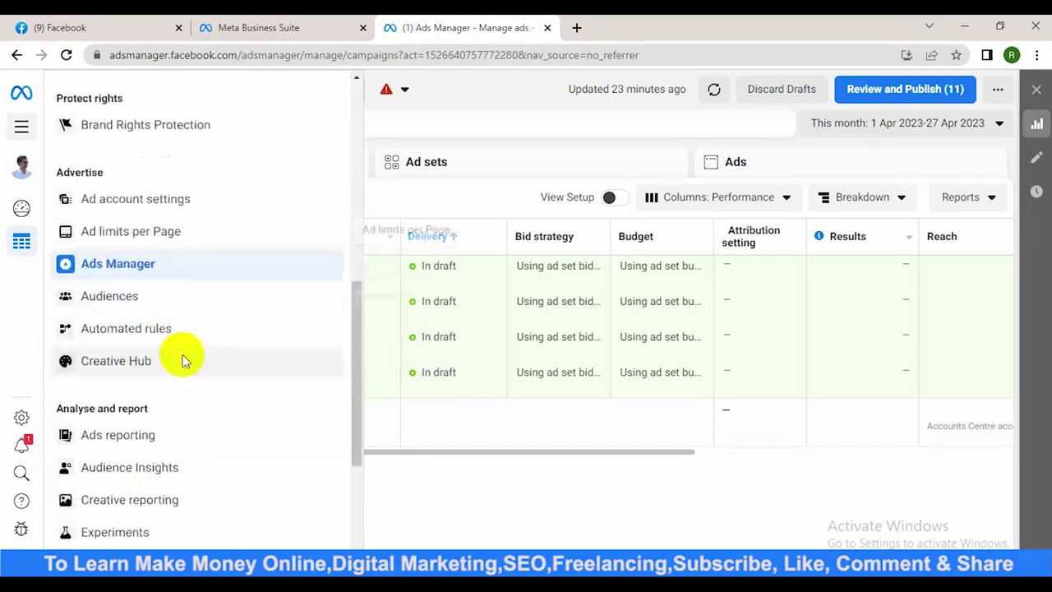
pyautogui.scroll(-2, 167, 423)
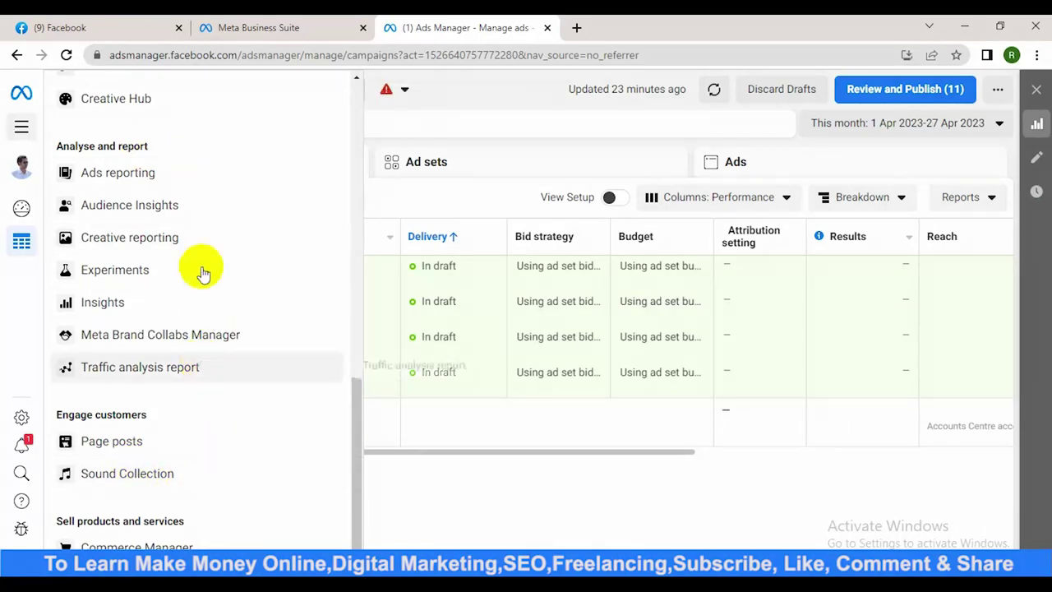
pyautogui.click(545, 513)
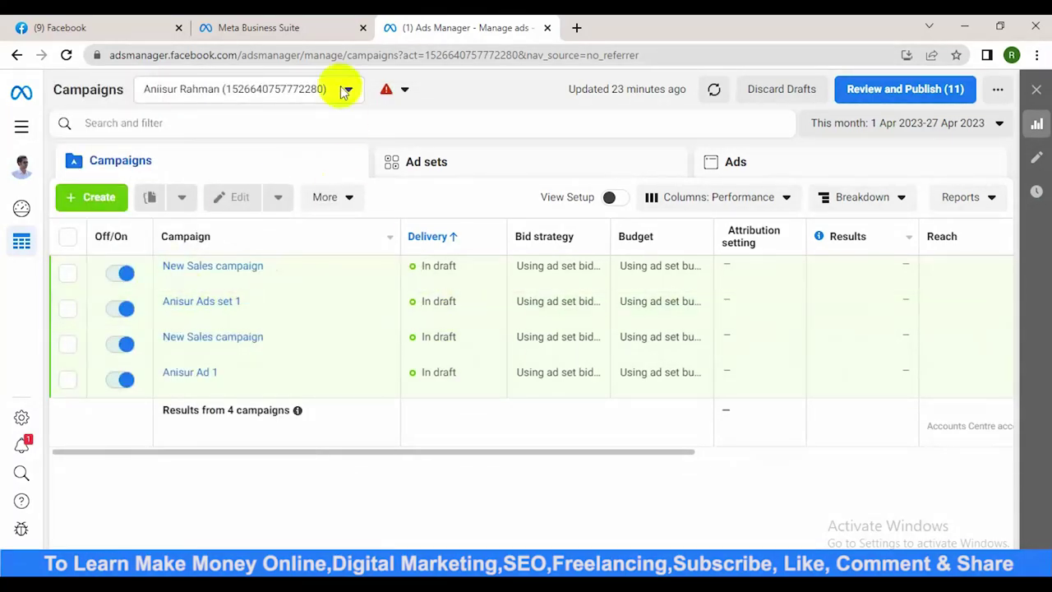
# - Switch to the text document and make the heading "Canva:" bold
pyautogui.click(247, 27)
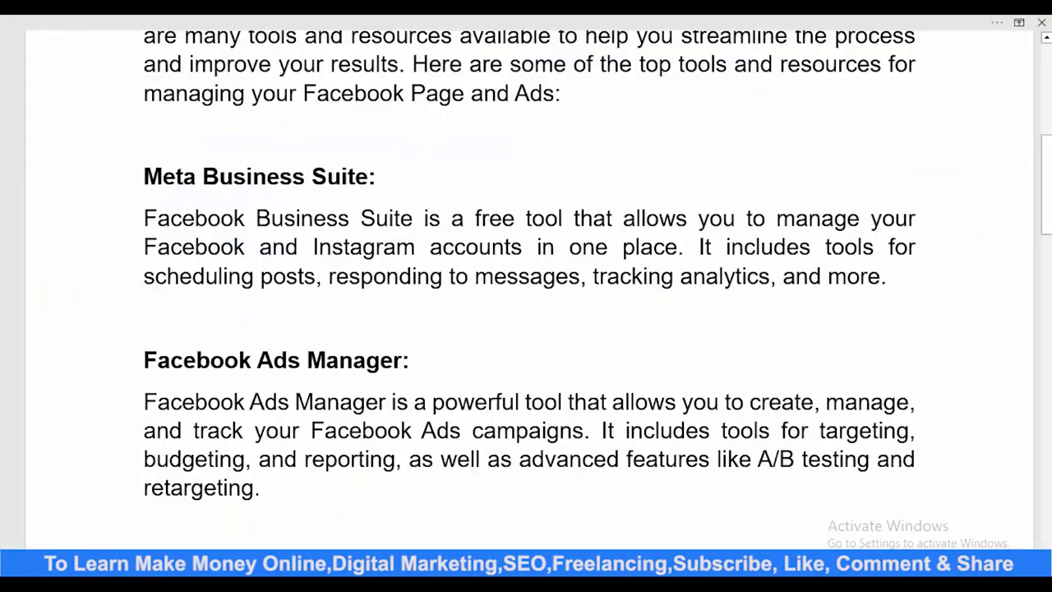
pyautogui.scroll(-3, 358, 424)
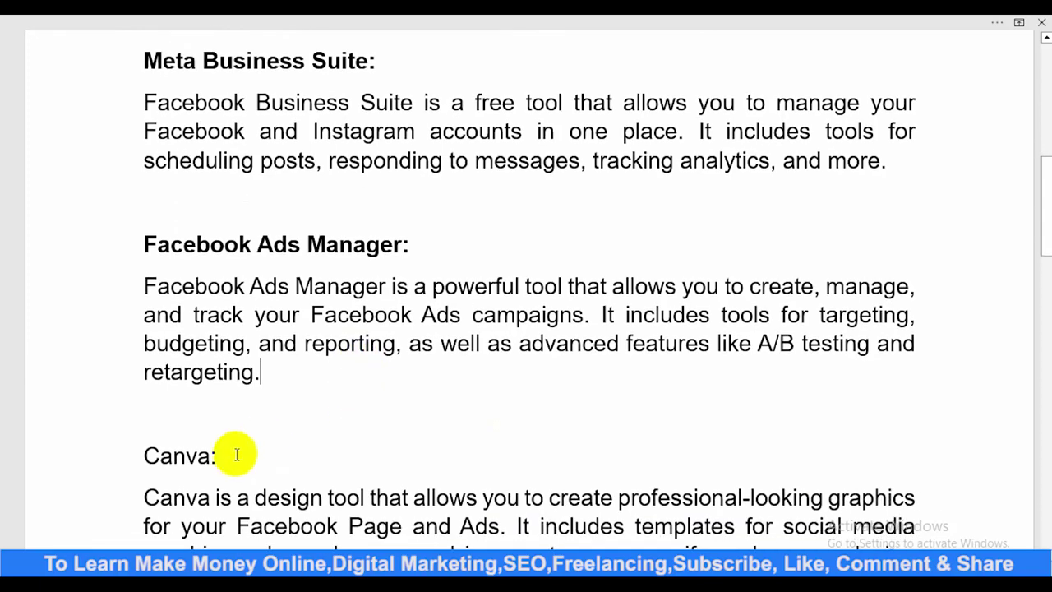
pyautogui.click(106, 458)
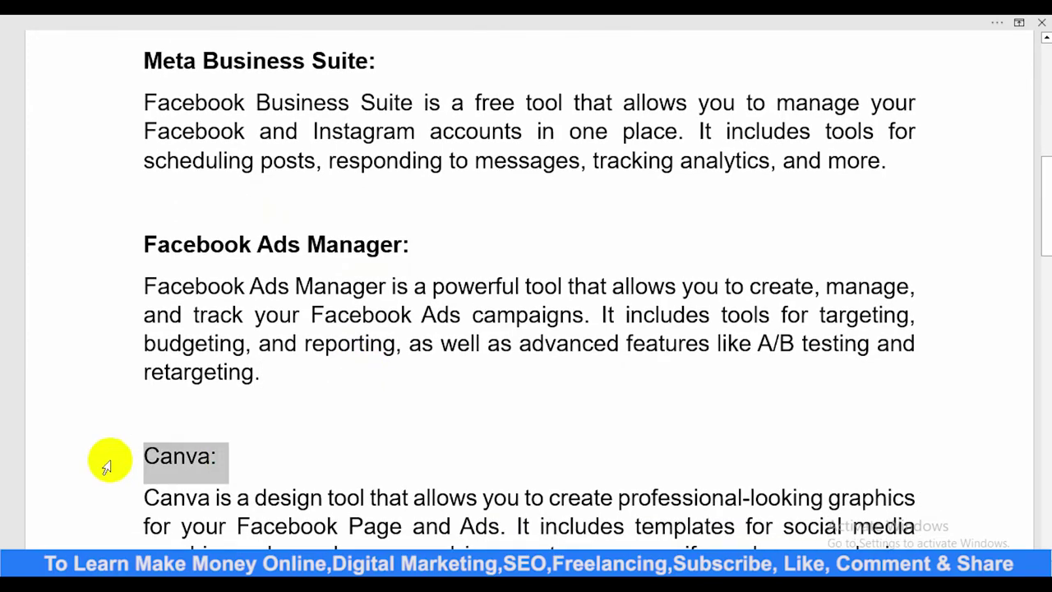
pyautogui.scroll(-5, 296, 435)
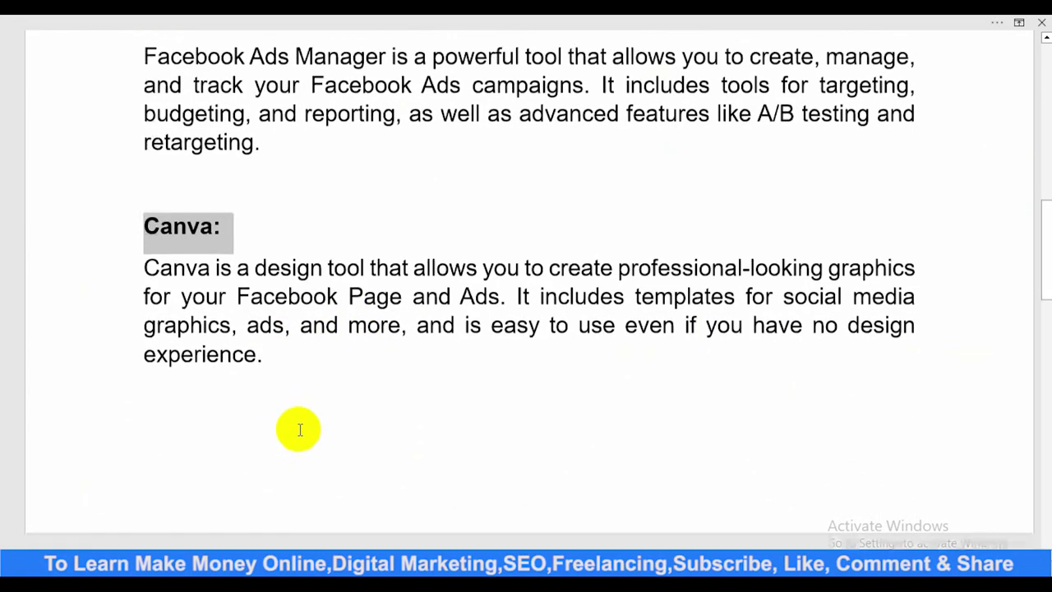
pyautogui.scroll(1, 243, 189)
pyautogui.click(208, 245)
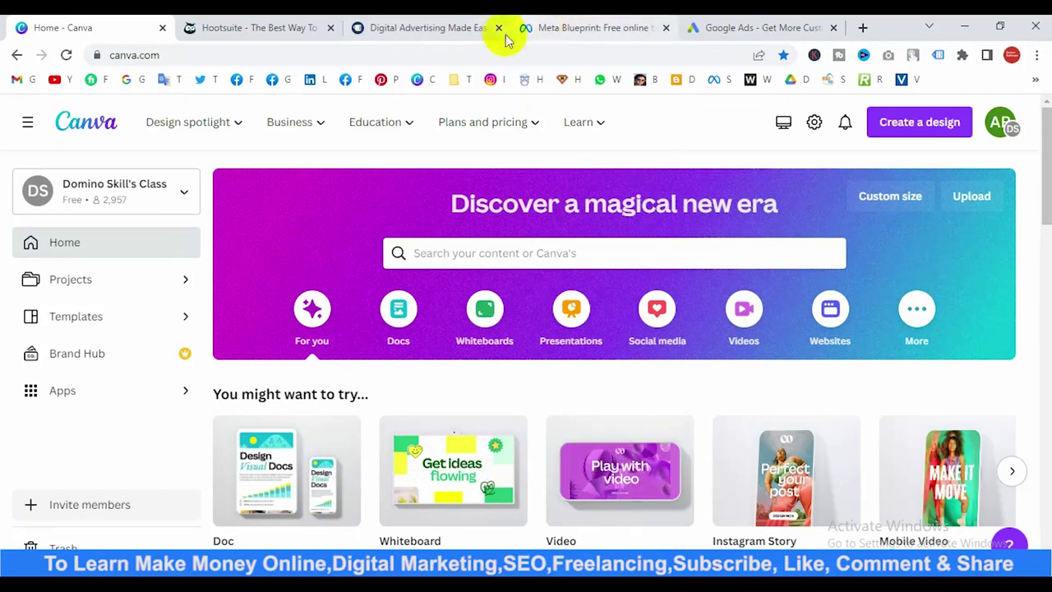
# - Look through the suggested design types under "You might want to try..." on the Canva home page
pyautogui.moveTo(452, 175)
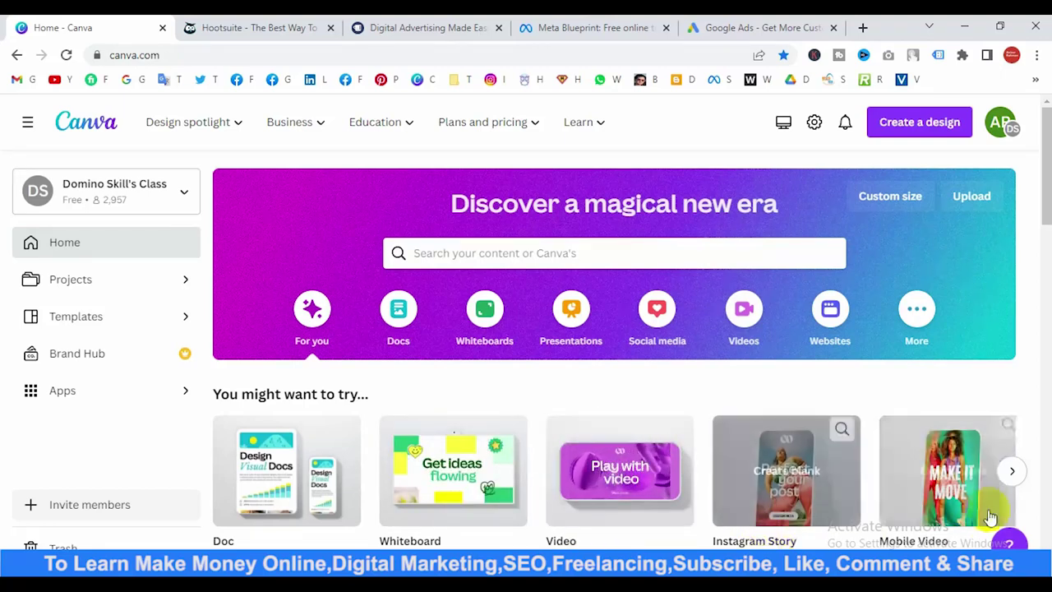
pyautogui.click(1017, 475)
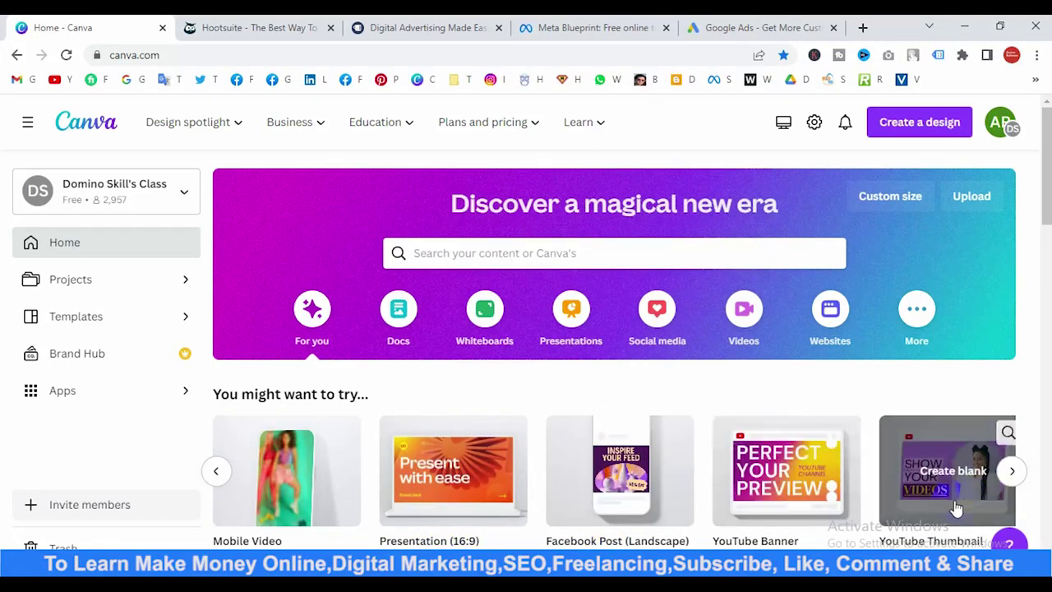
pyautogui.click(1012, 471)
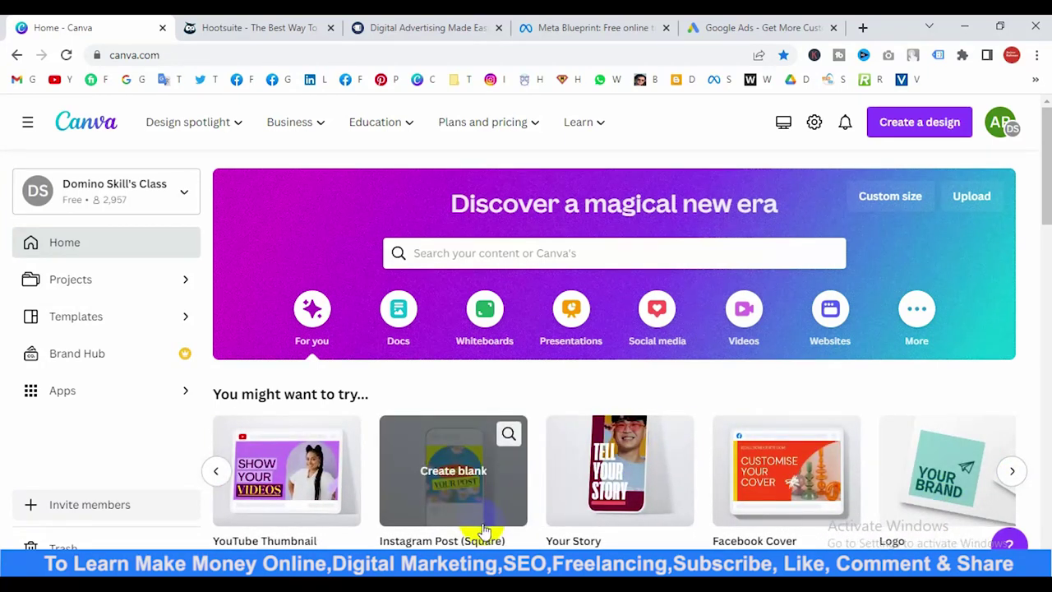
pyautogui.click(1014, 475)
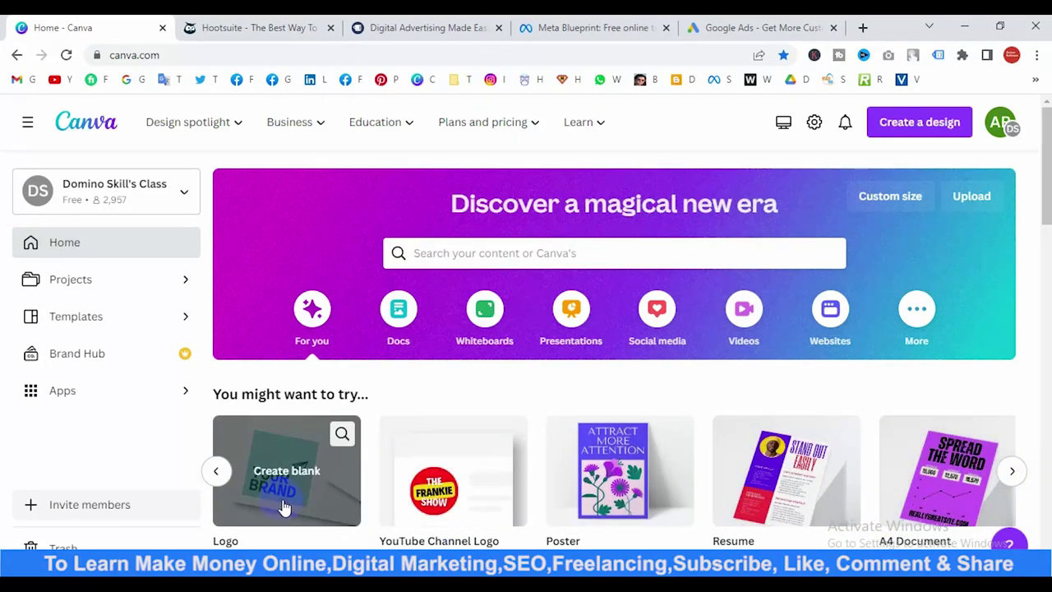
pyautogui.click(1013, 472)
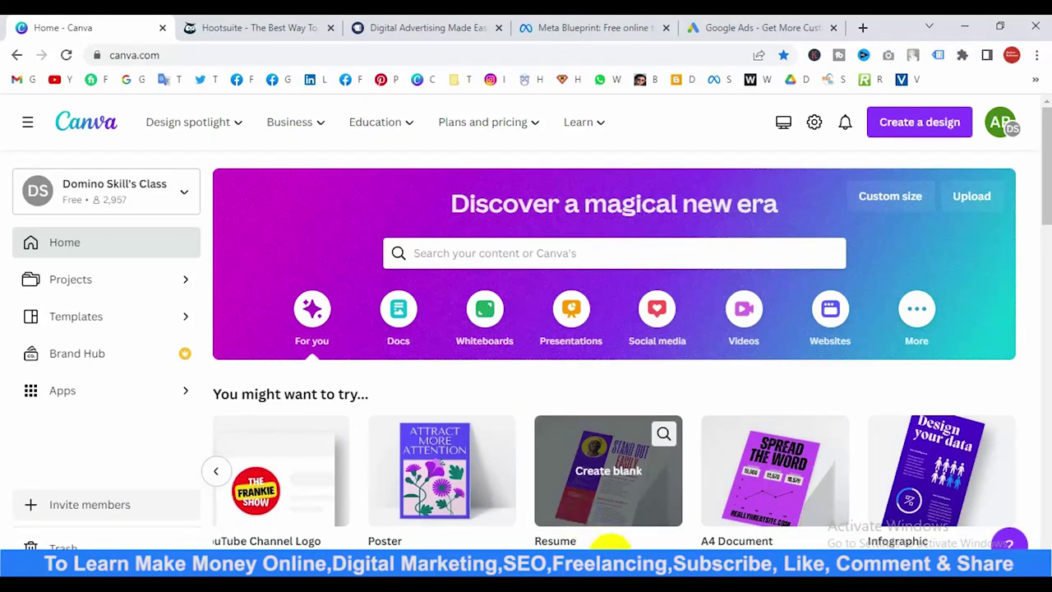
# - Review the suggested formats for a new design and create a blank YouTube Banner
pyautogui.click(904, 123)
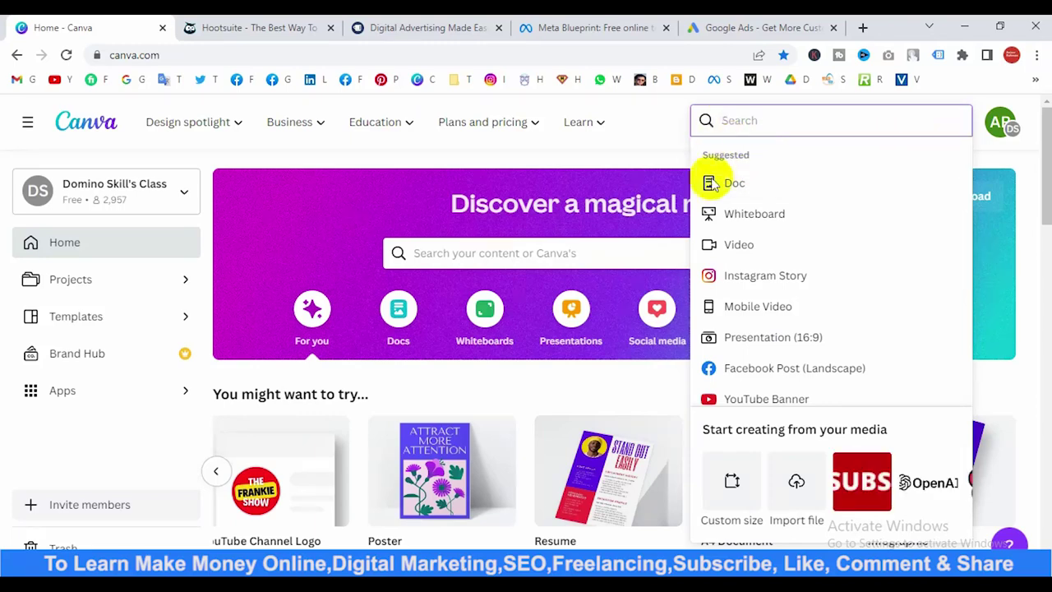
pyautogui.scroll(-5, 787, 301)
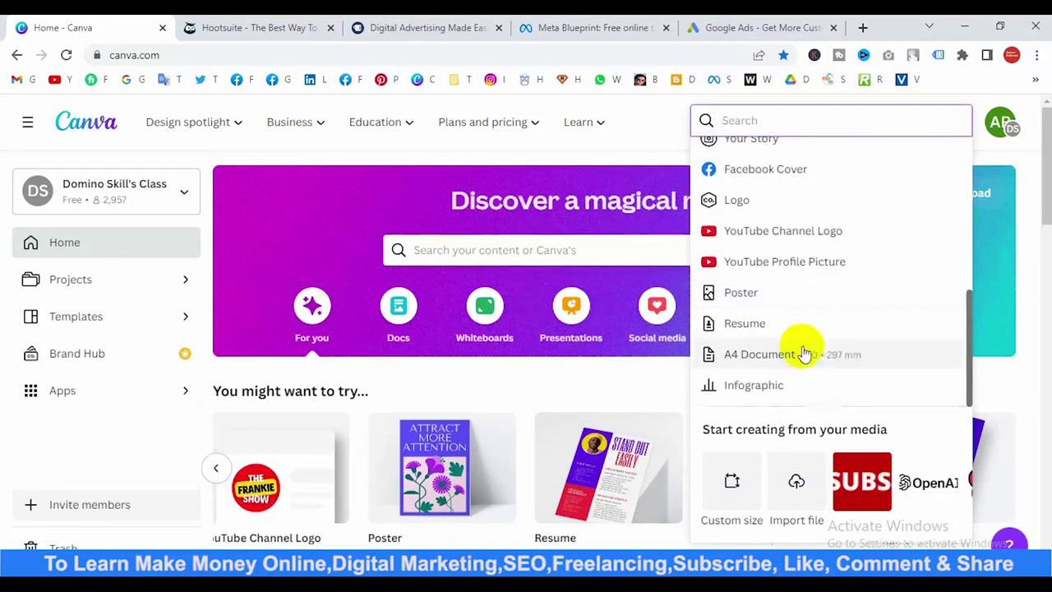
pyautogui.scroll(-4, 804, 354)
pyautogui.scroll(8, 791, 361)
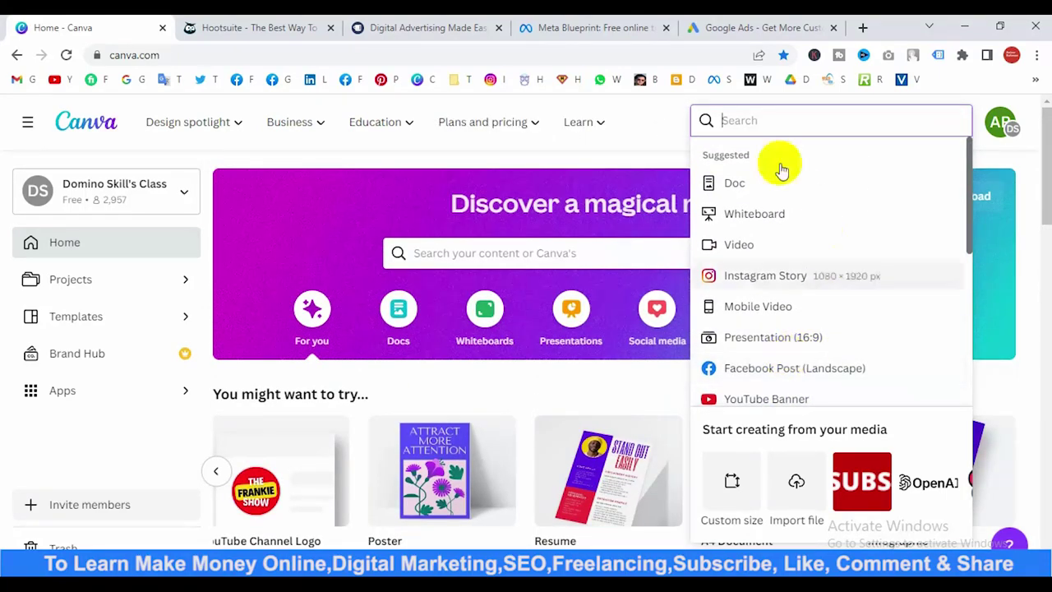
pyautogui.scroll(-1, 737, 295)
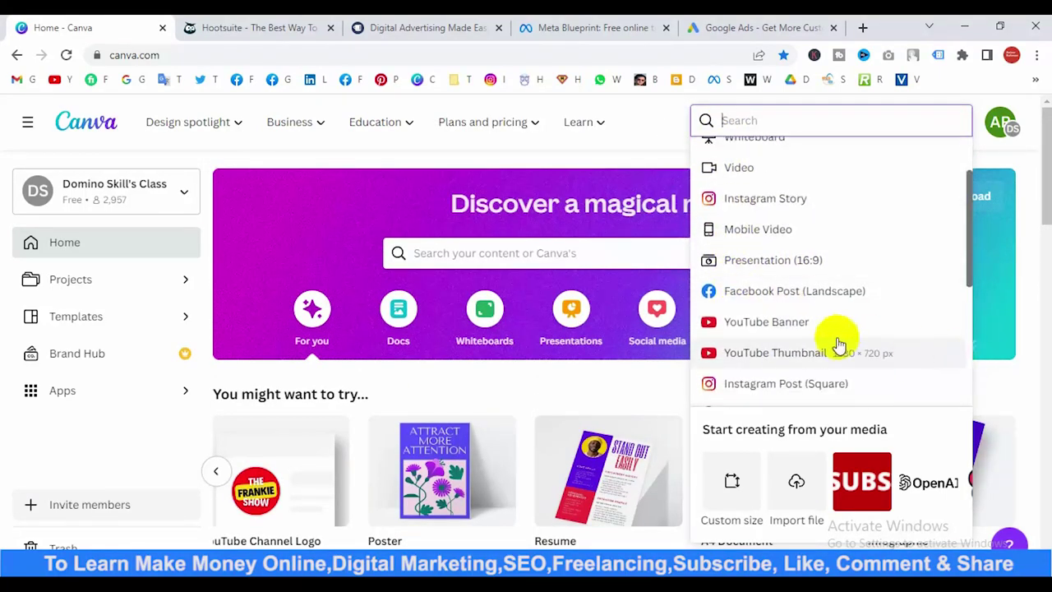
pyautogui.click(801, 327)
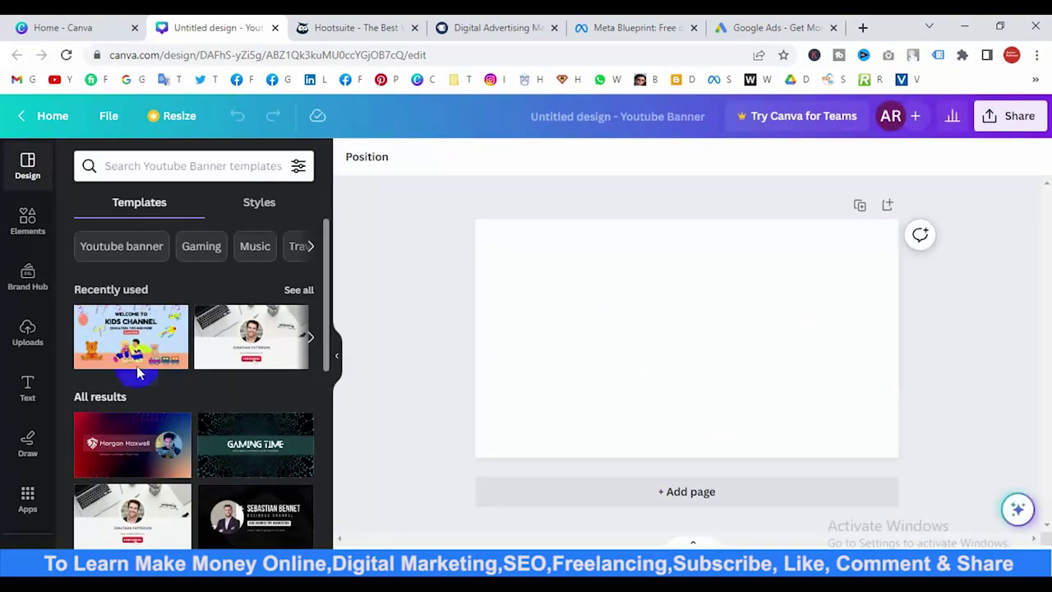
# - Browse the templates offered for the YouTube banner
pyautogui.scroll(-15, 248, 397)
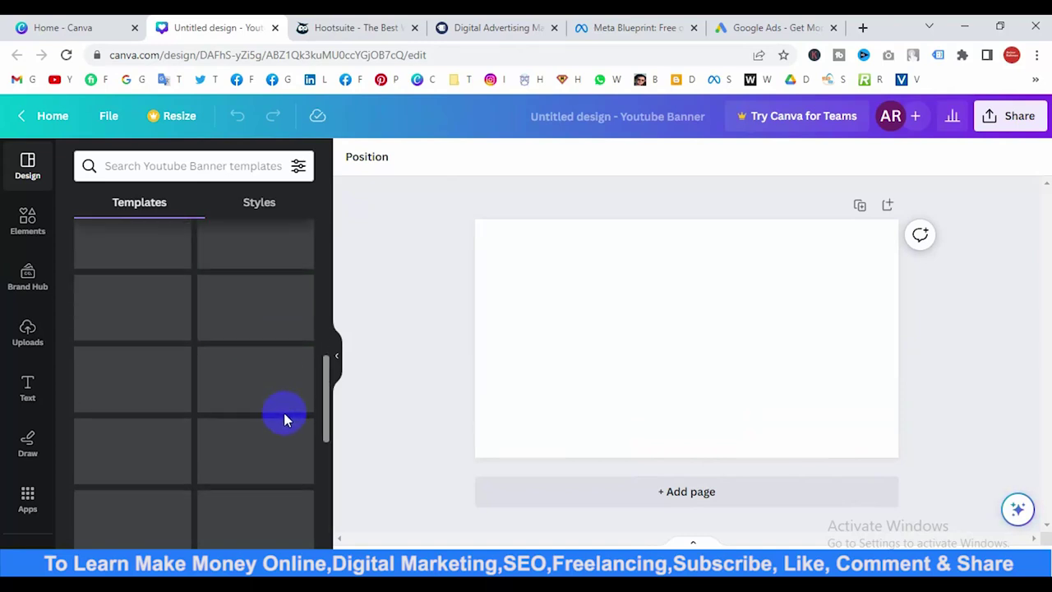